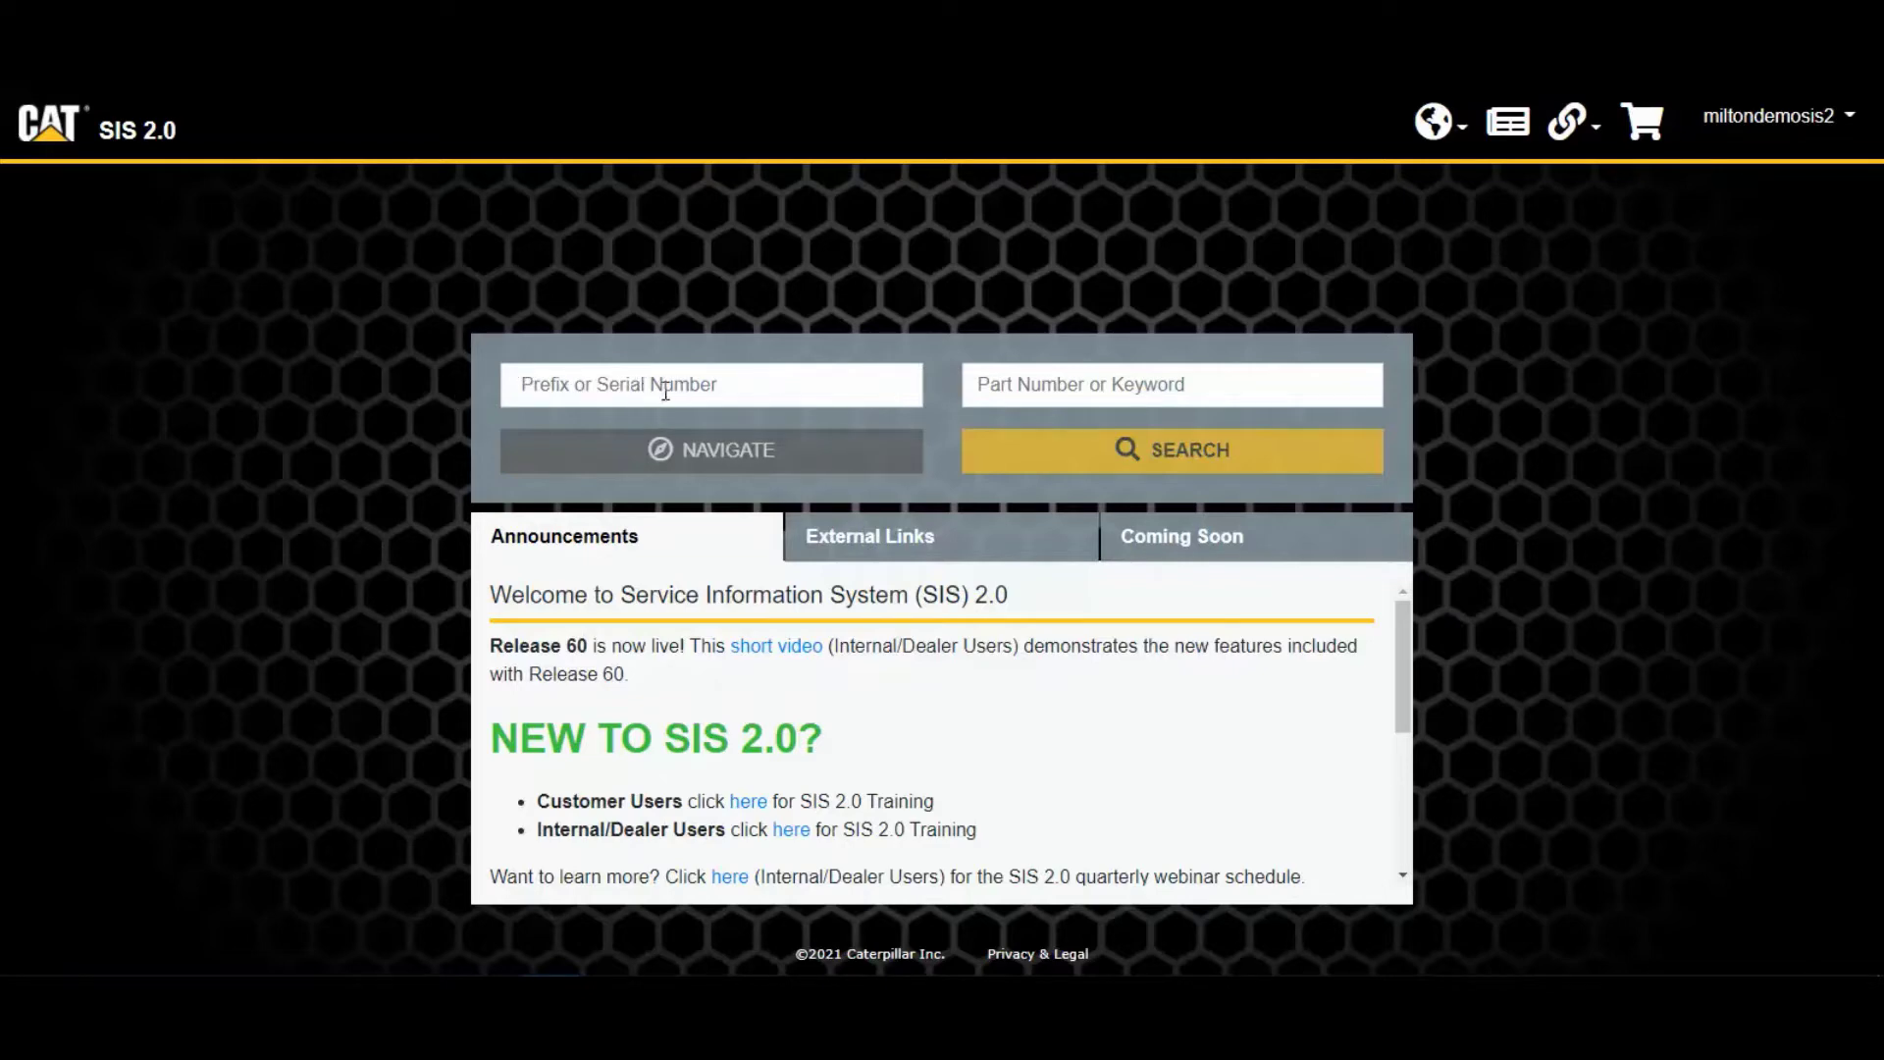
{"action": "left_click", "coordinate": [1163, 379]}
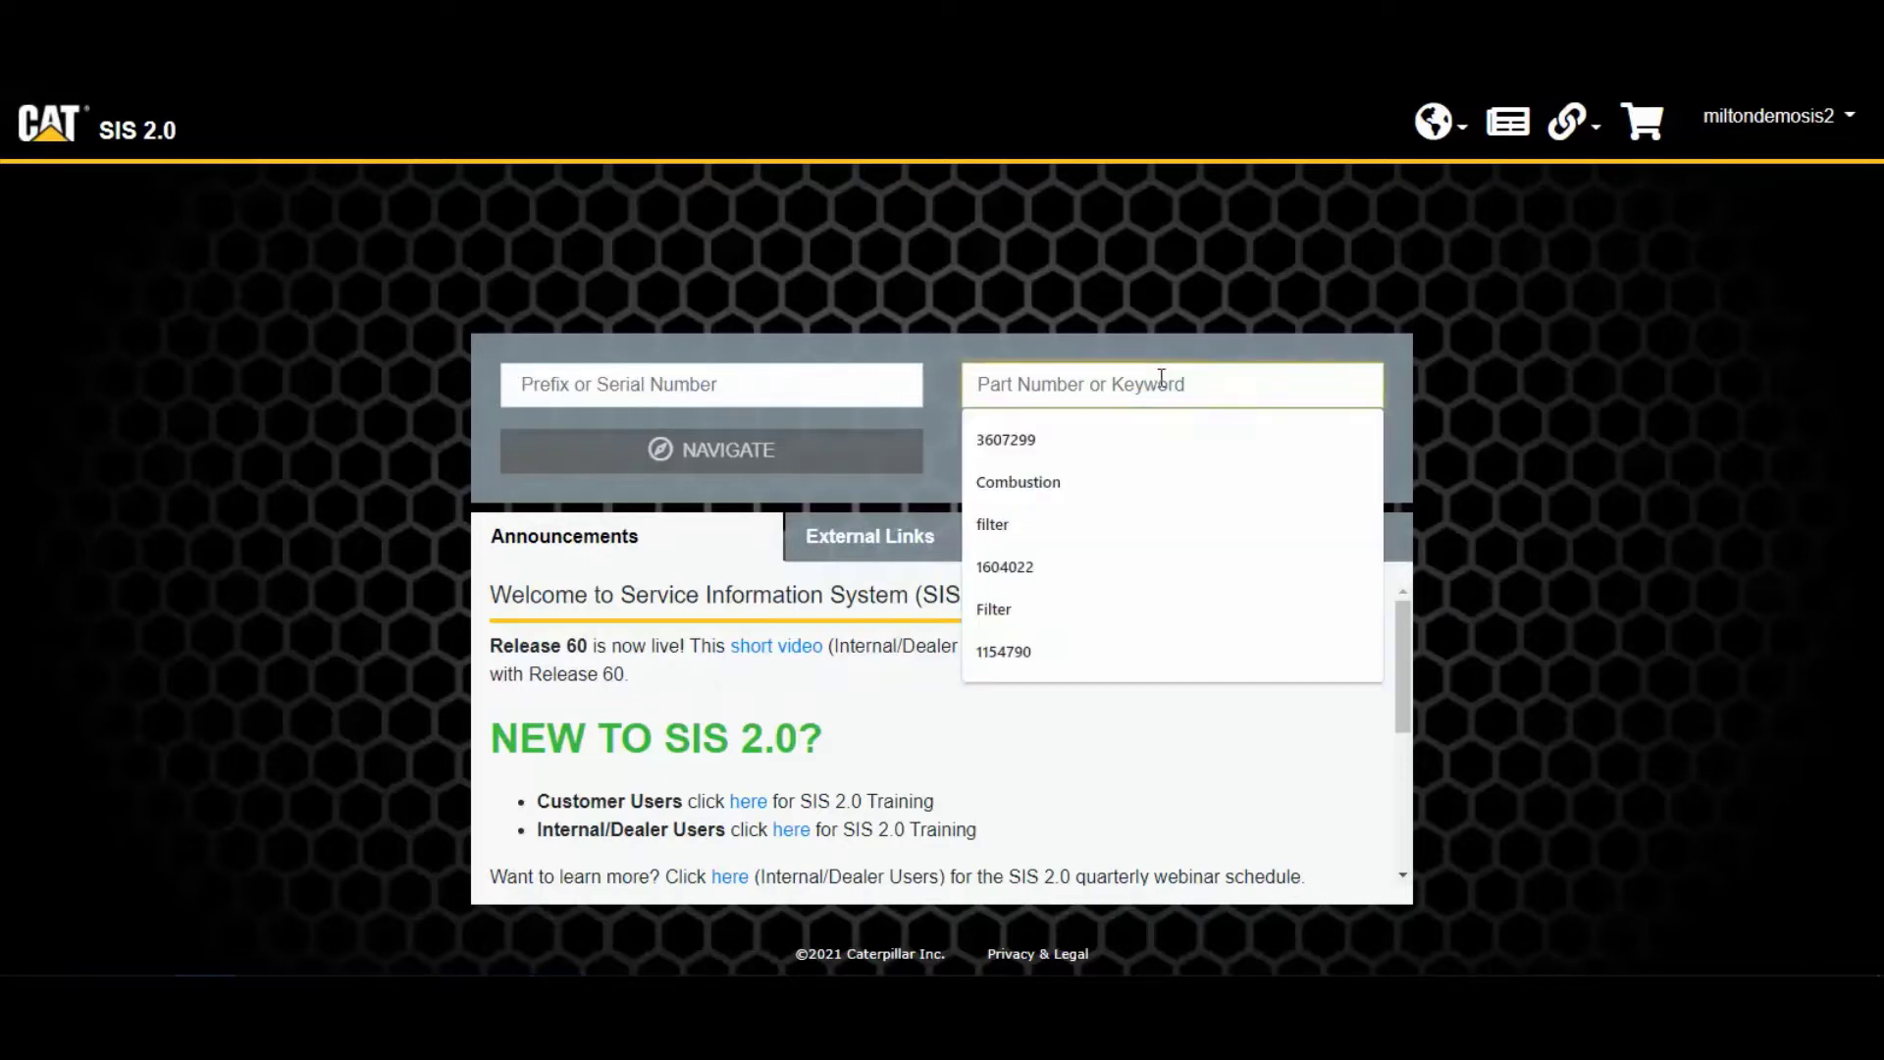
{"action": "left_click", "coordinate": [1046, 350]}
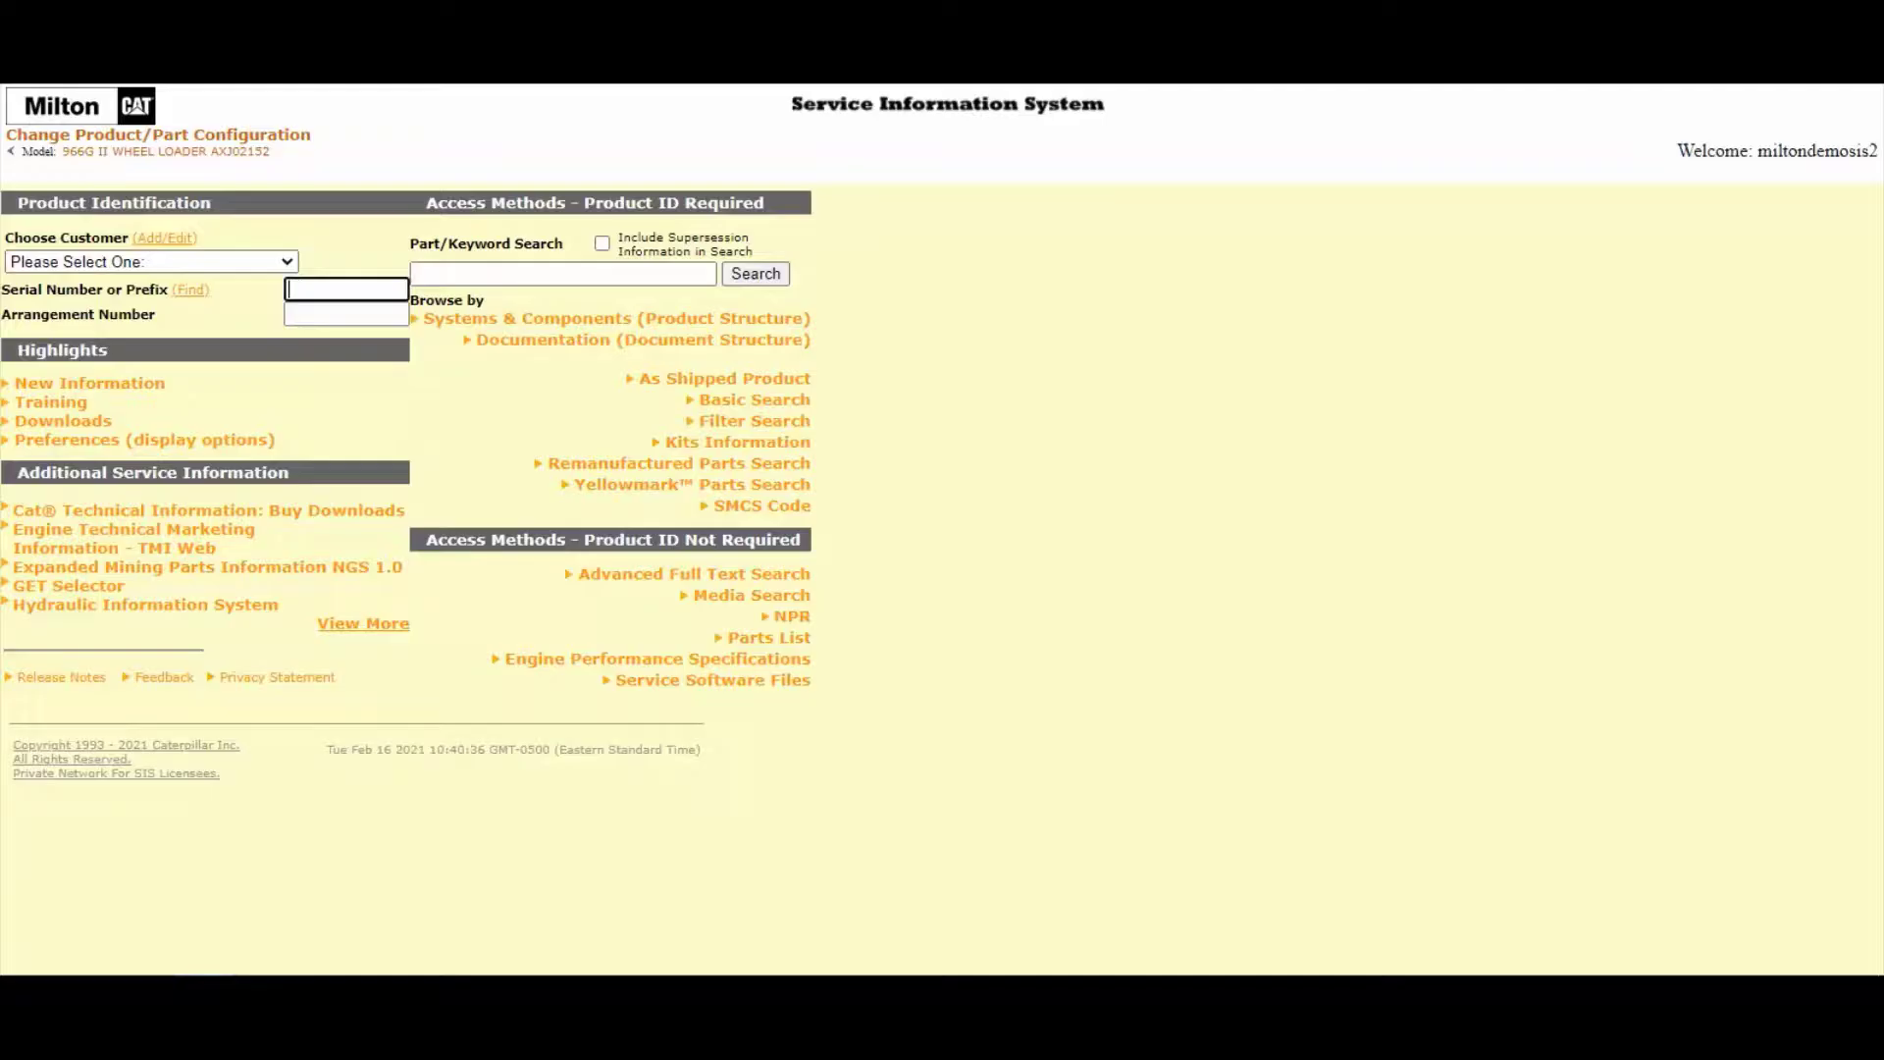
{"action": "left_click", "coordinate": [662, 577]}
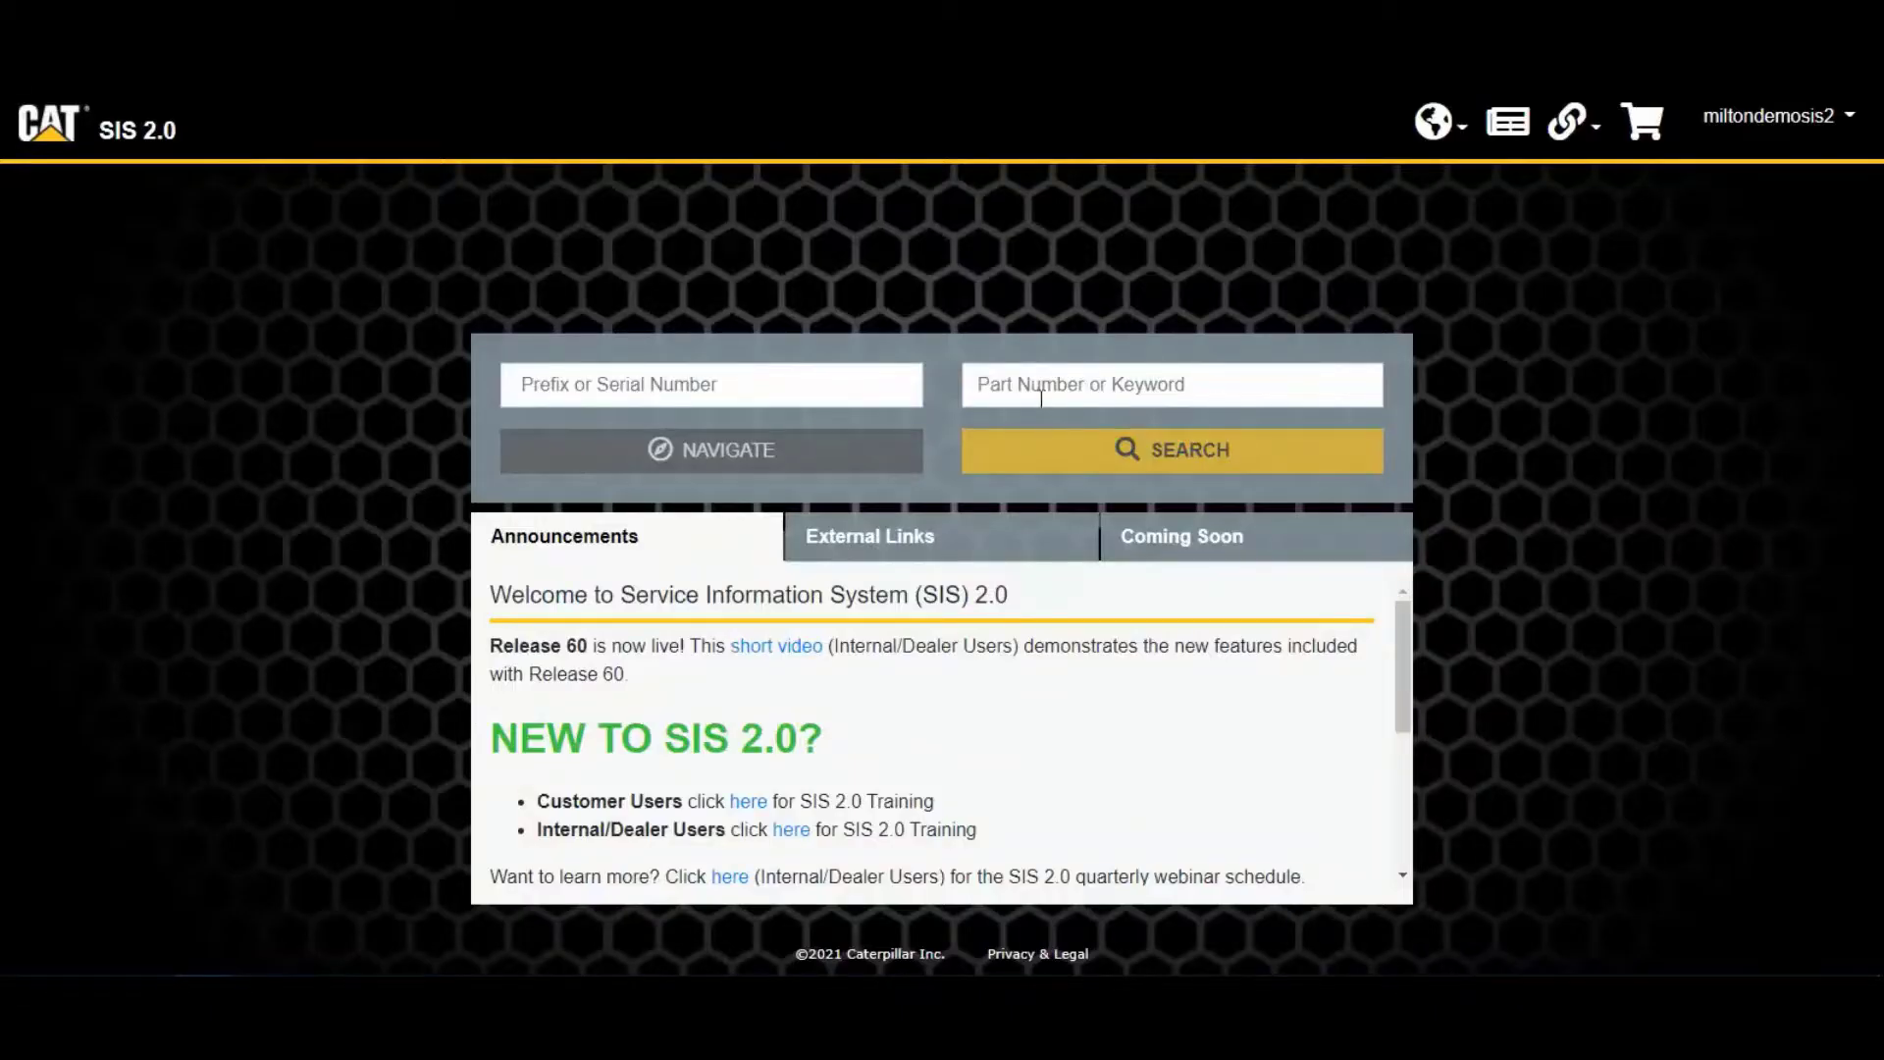
Step: Search for part number 3607299 across all products and limit the results to parts information
{"action": "left_click", "coordinate": [1038, 402]}
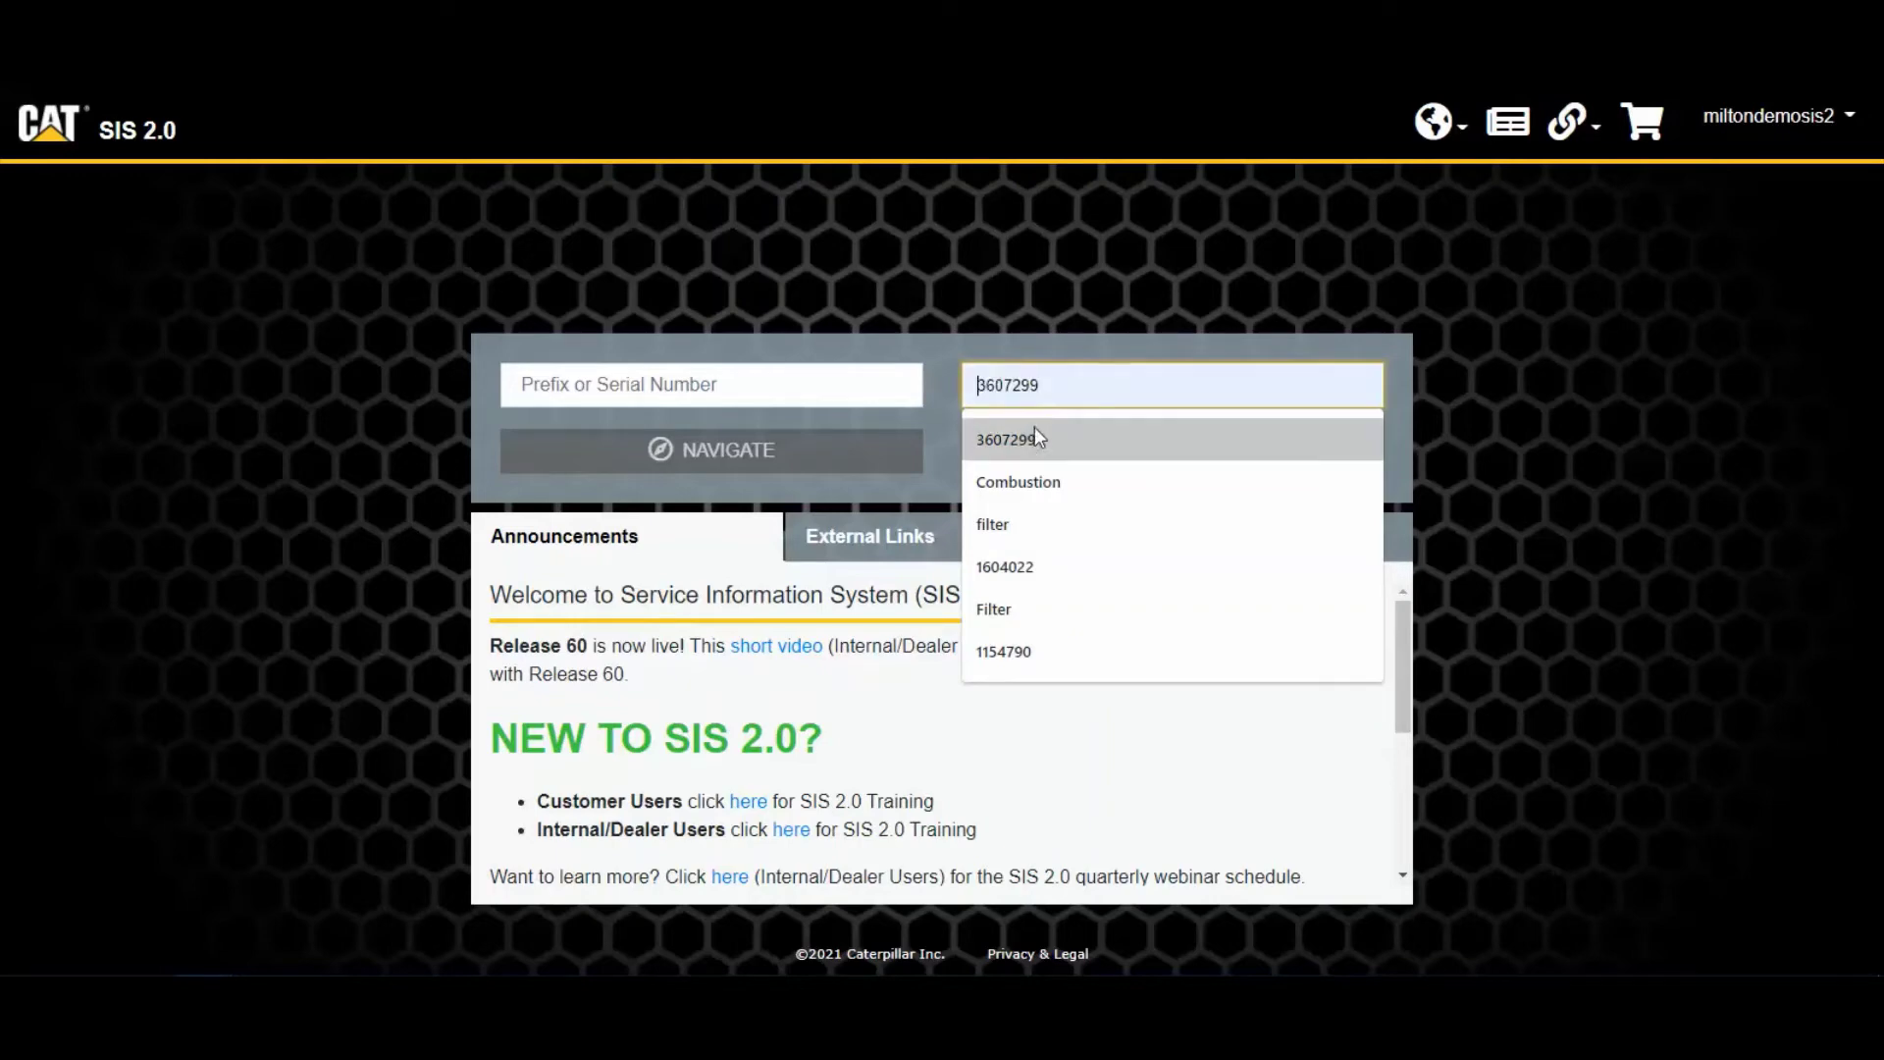
{"action": "left_click", "coordinate": [1034, 427]}
{"action": "left_click", "coordinate": [1040, 447]}
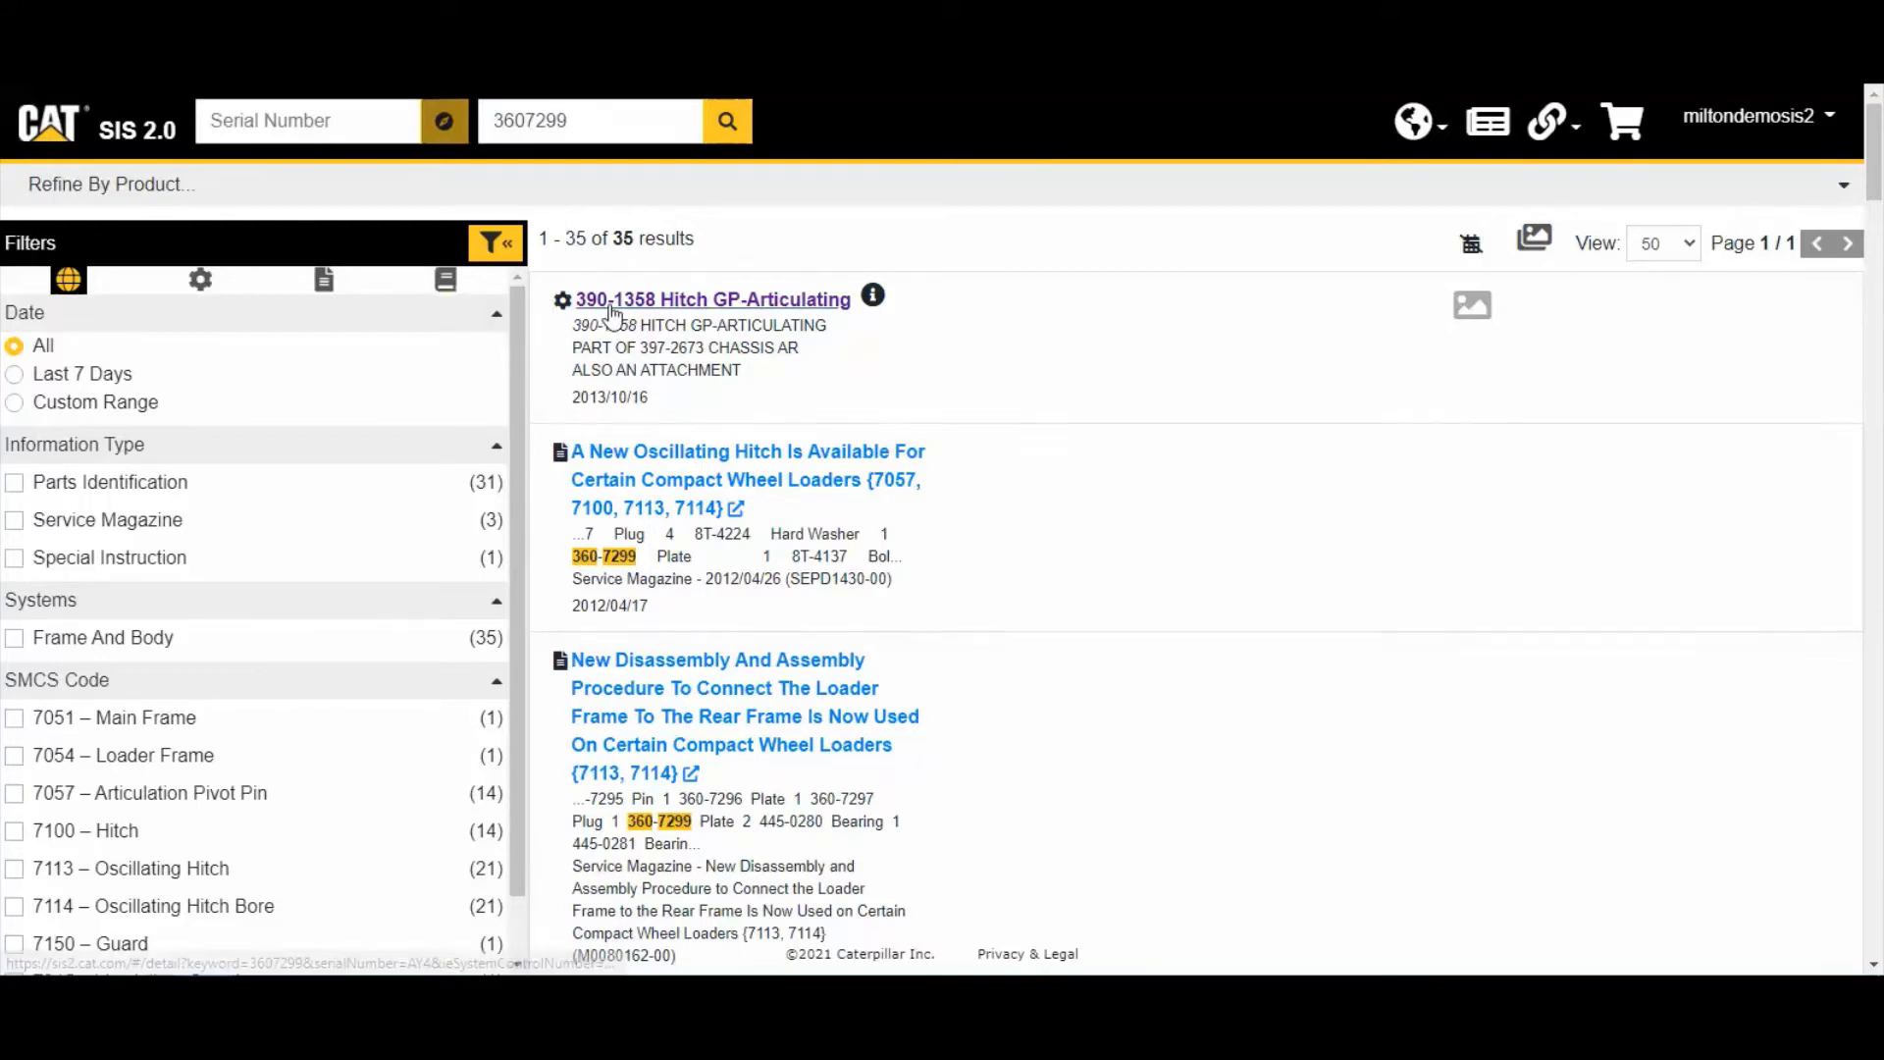
{"action": "left_click", "coordinate": [200, 284]}
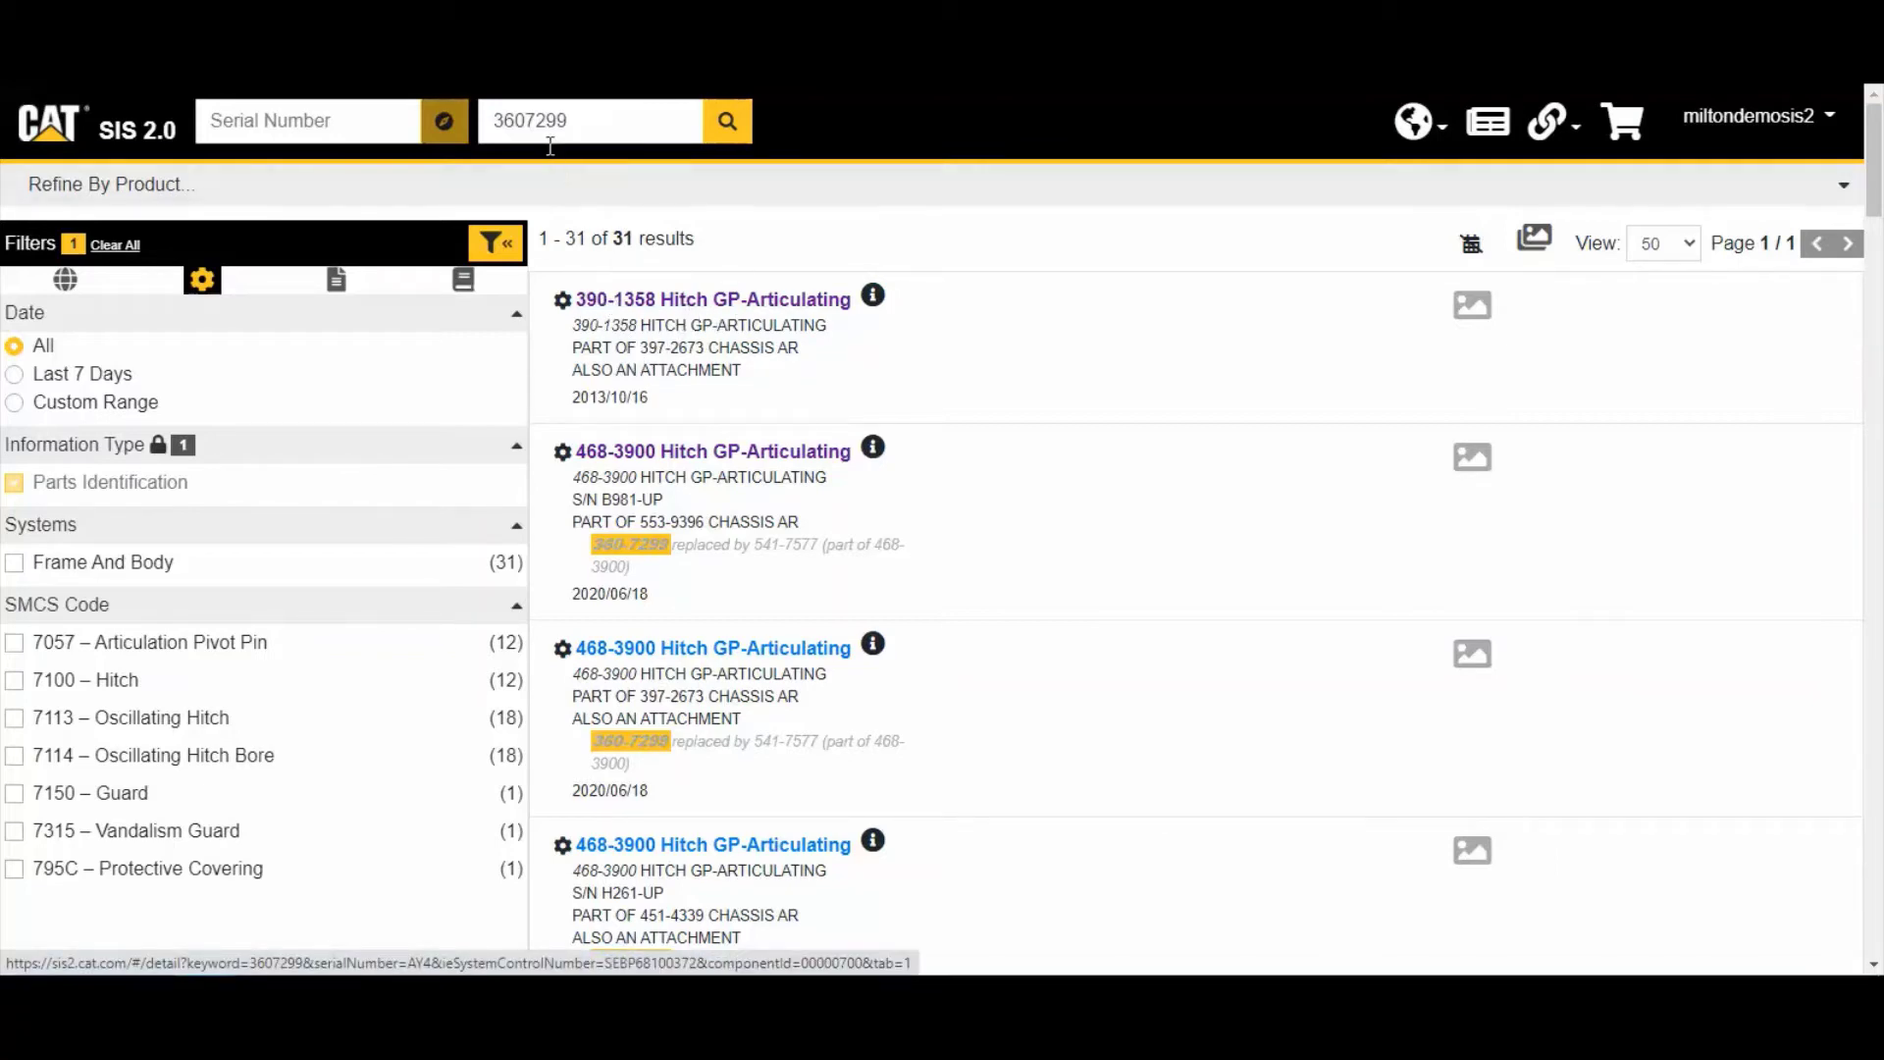
Step: View the illustration and parts list of the 390-1358 Hitch GP-Articulating result, and return to the search results
{"action": "left_click", "coordinate": [674, 305]}
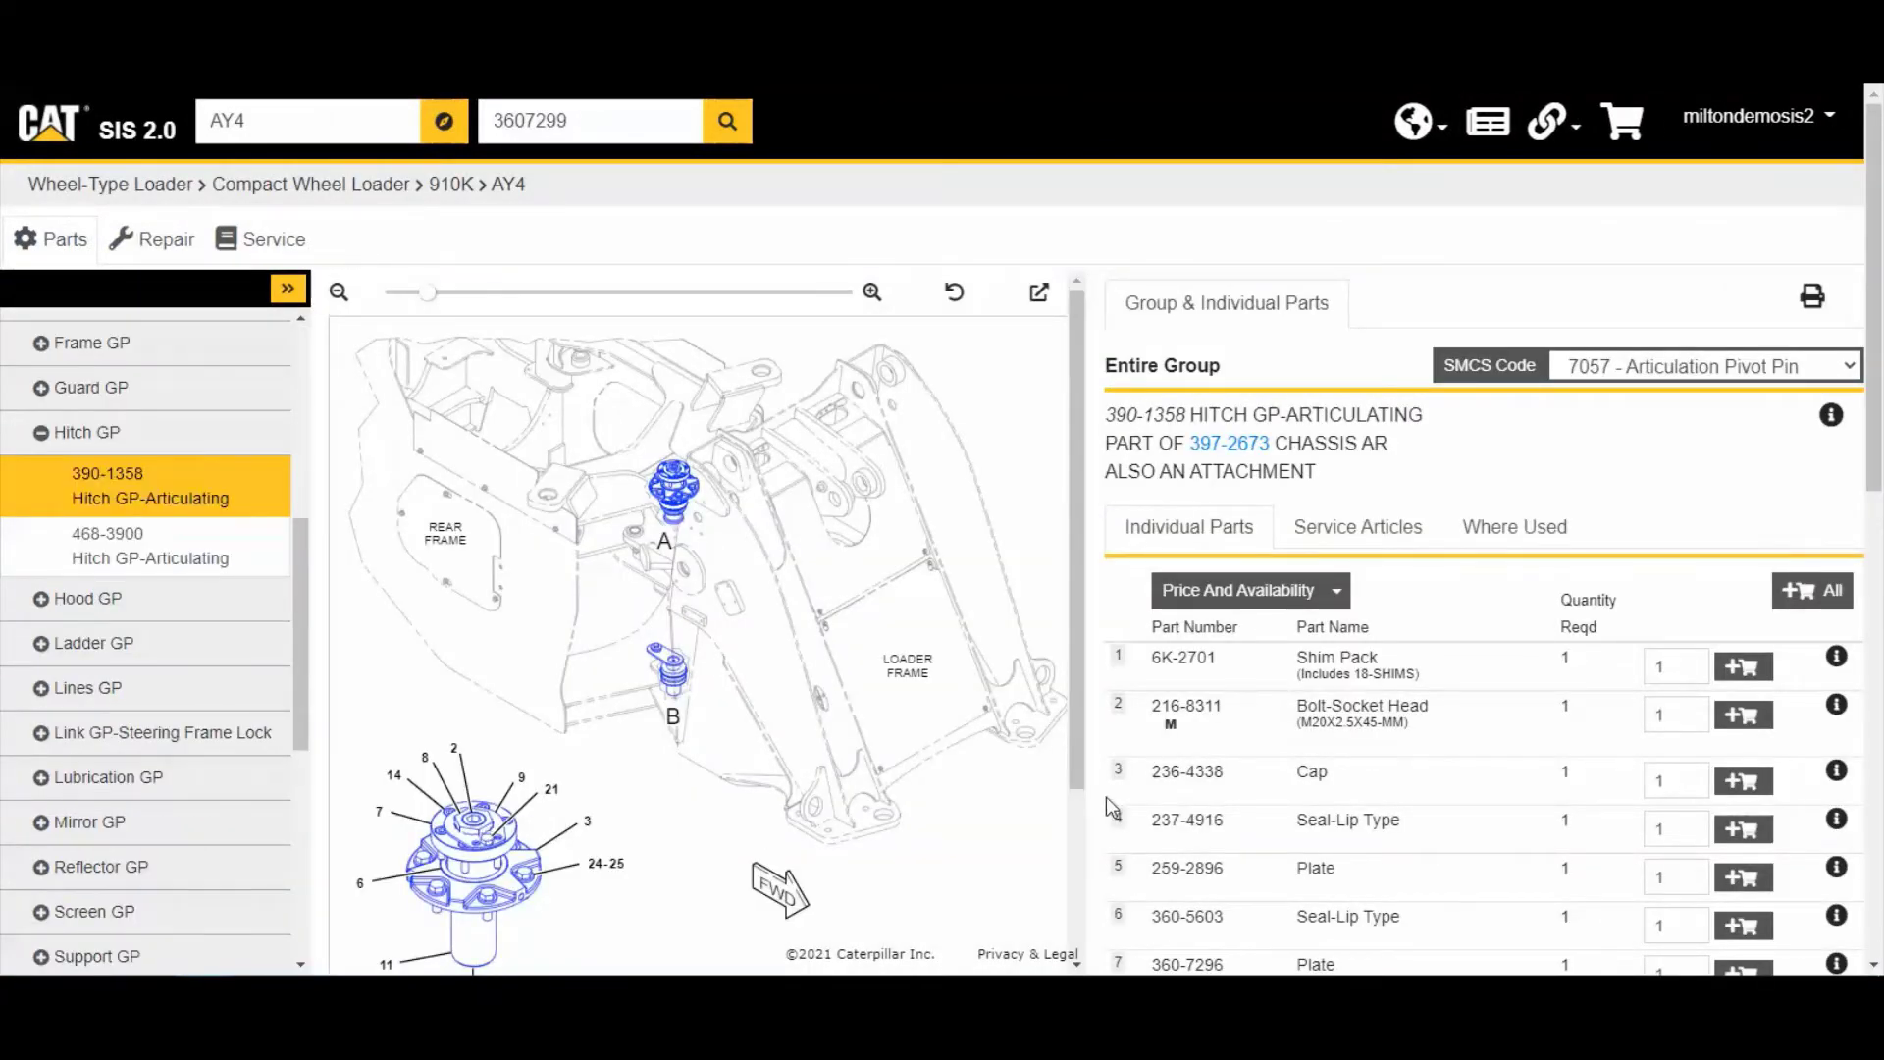
{"action": "scroll", "coordinate": [1112, 806], "scroll_direction": "down", "scroll_amount": 6}
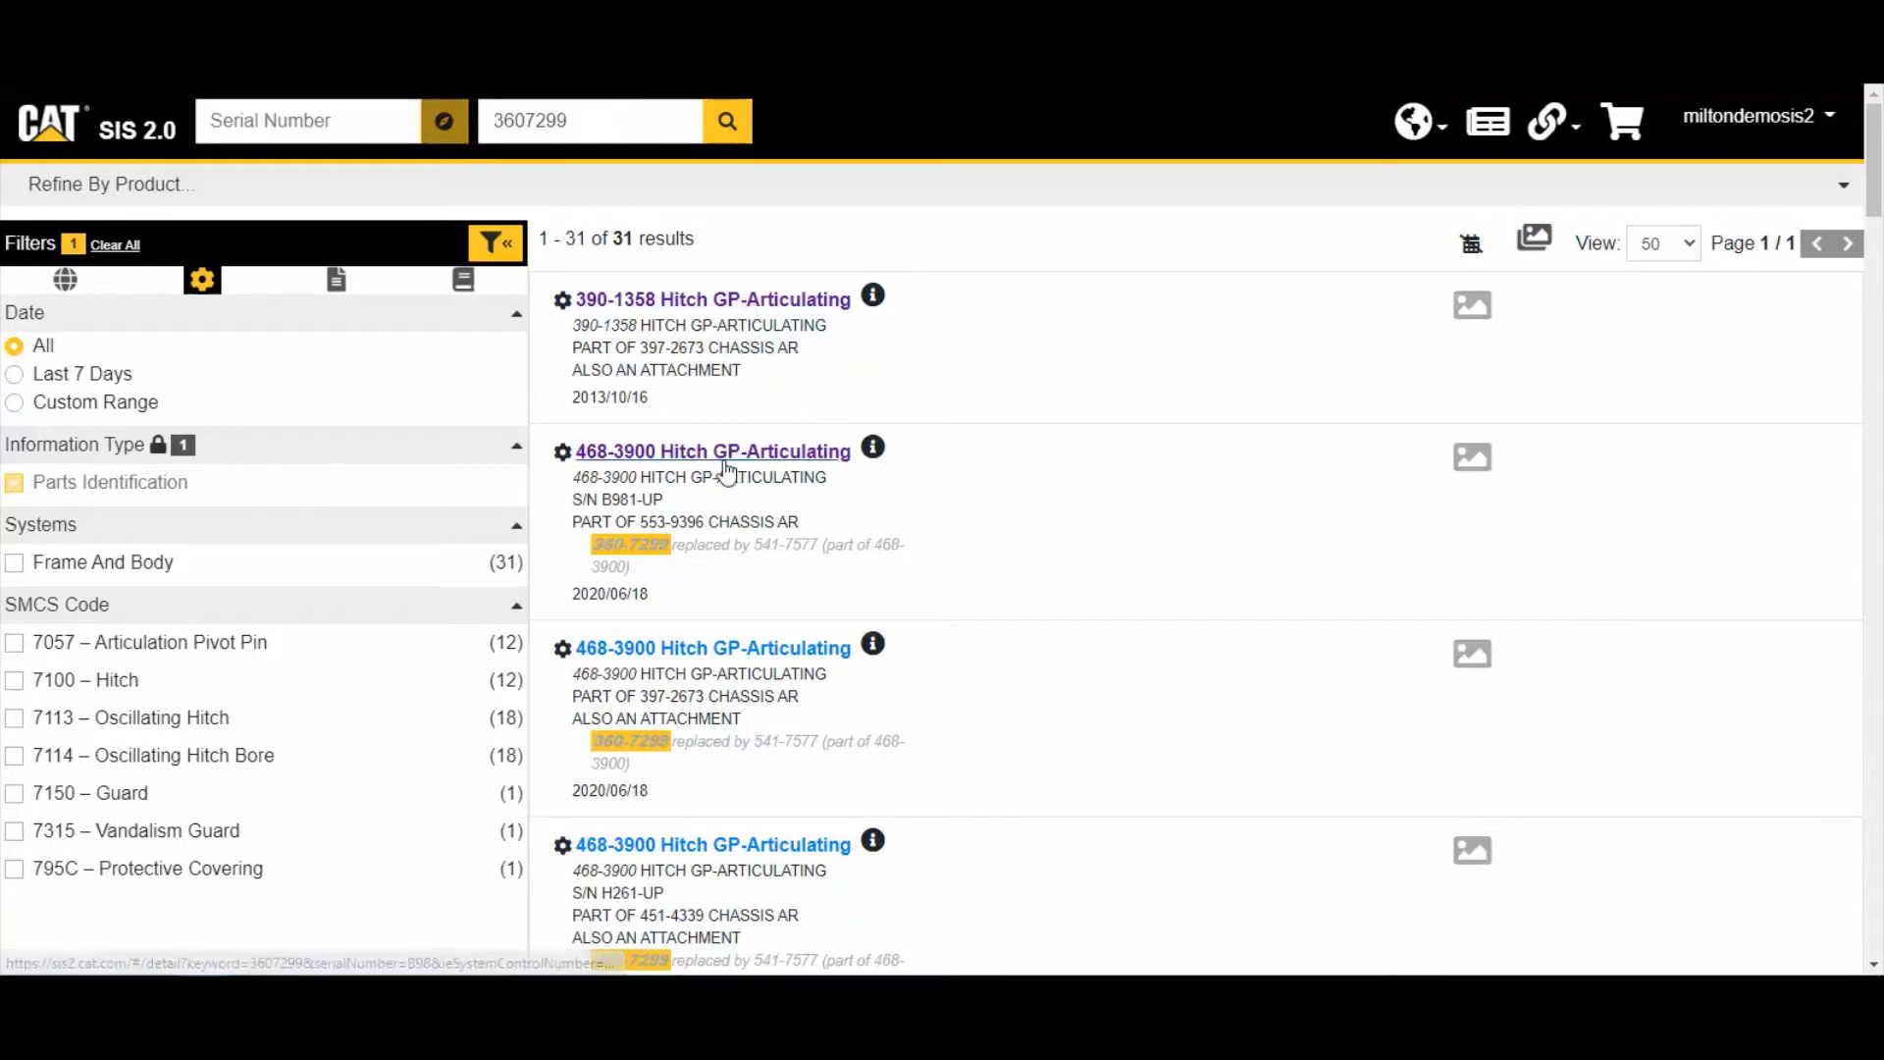
{"action": "left_click", "coordinate": [667, 301]}
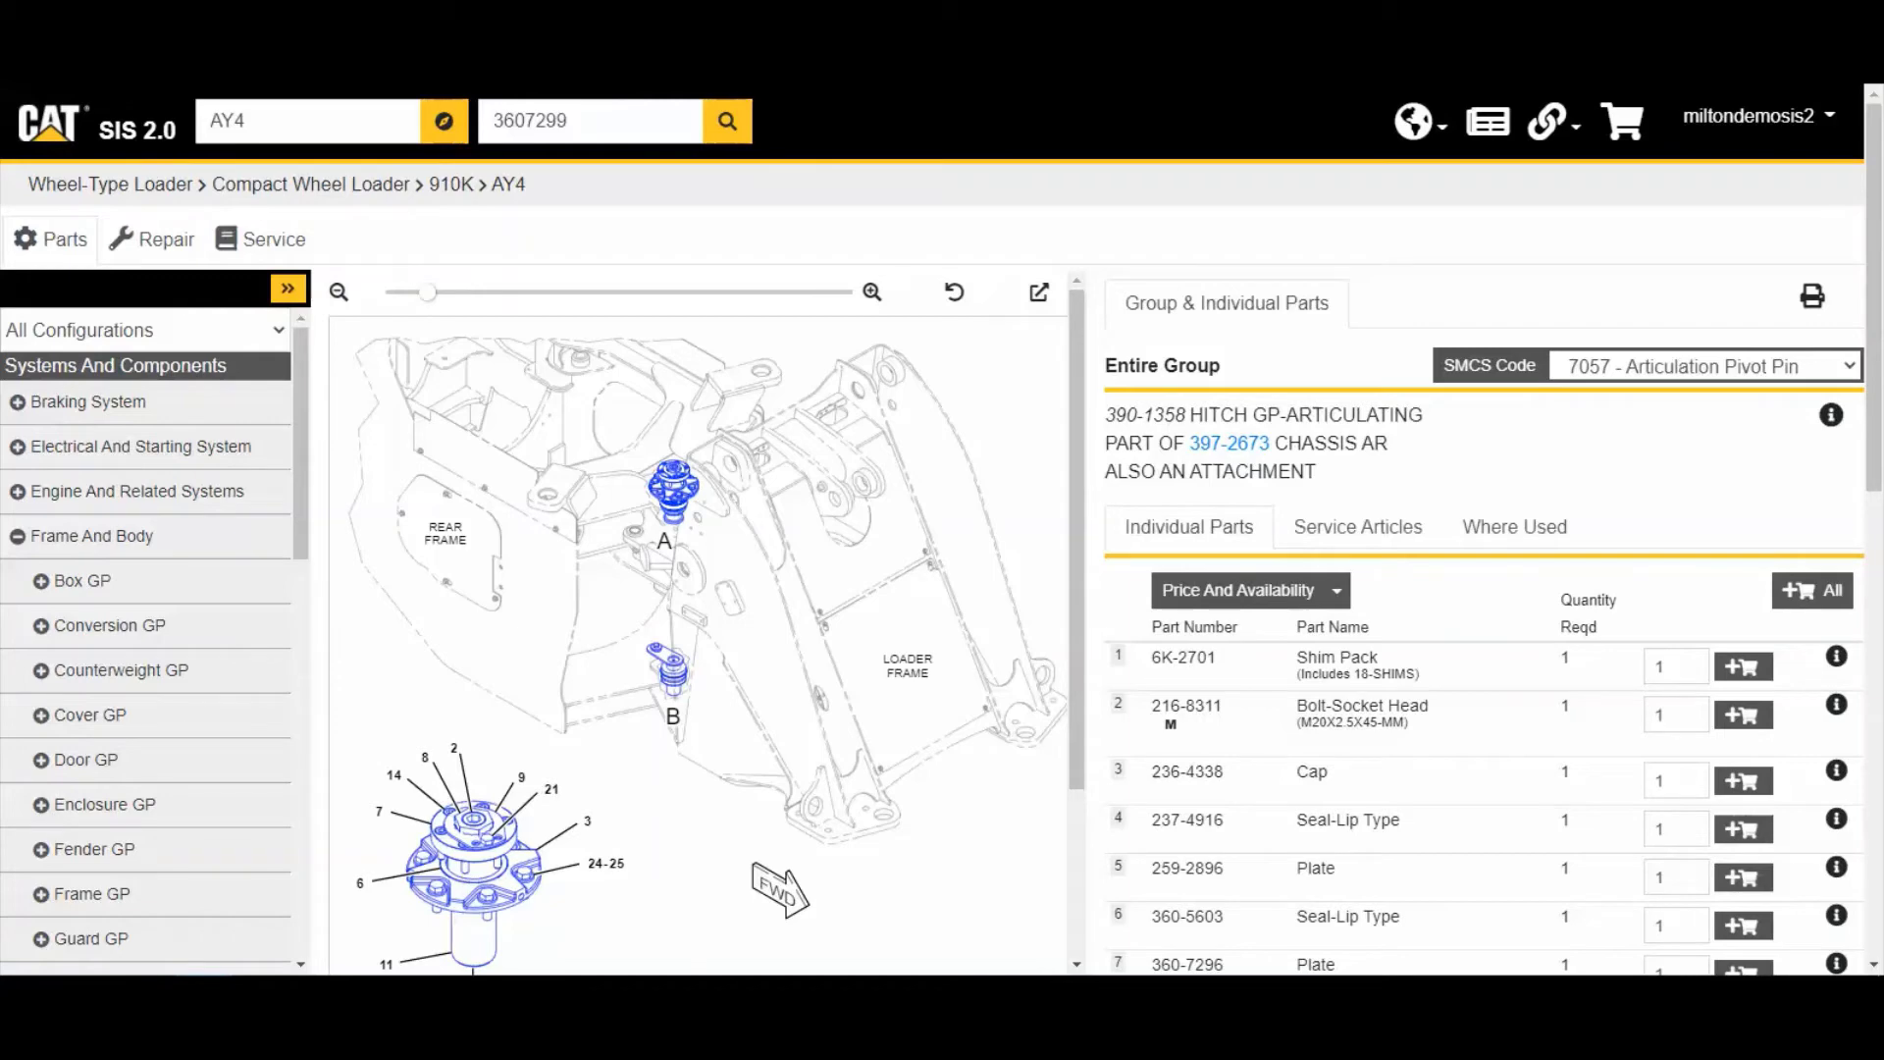
{"action": "key", "text": "alt+Left"}
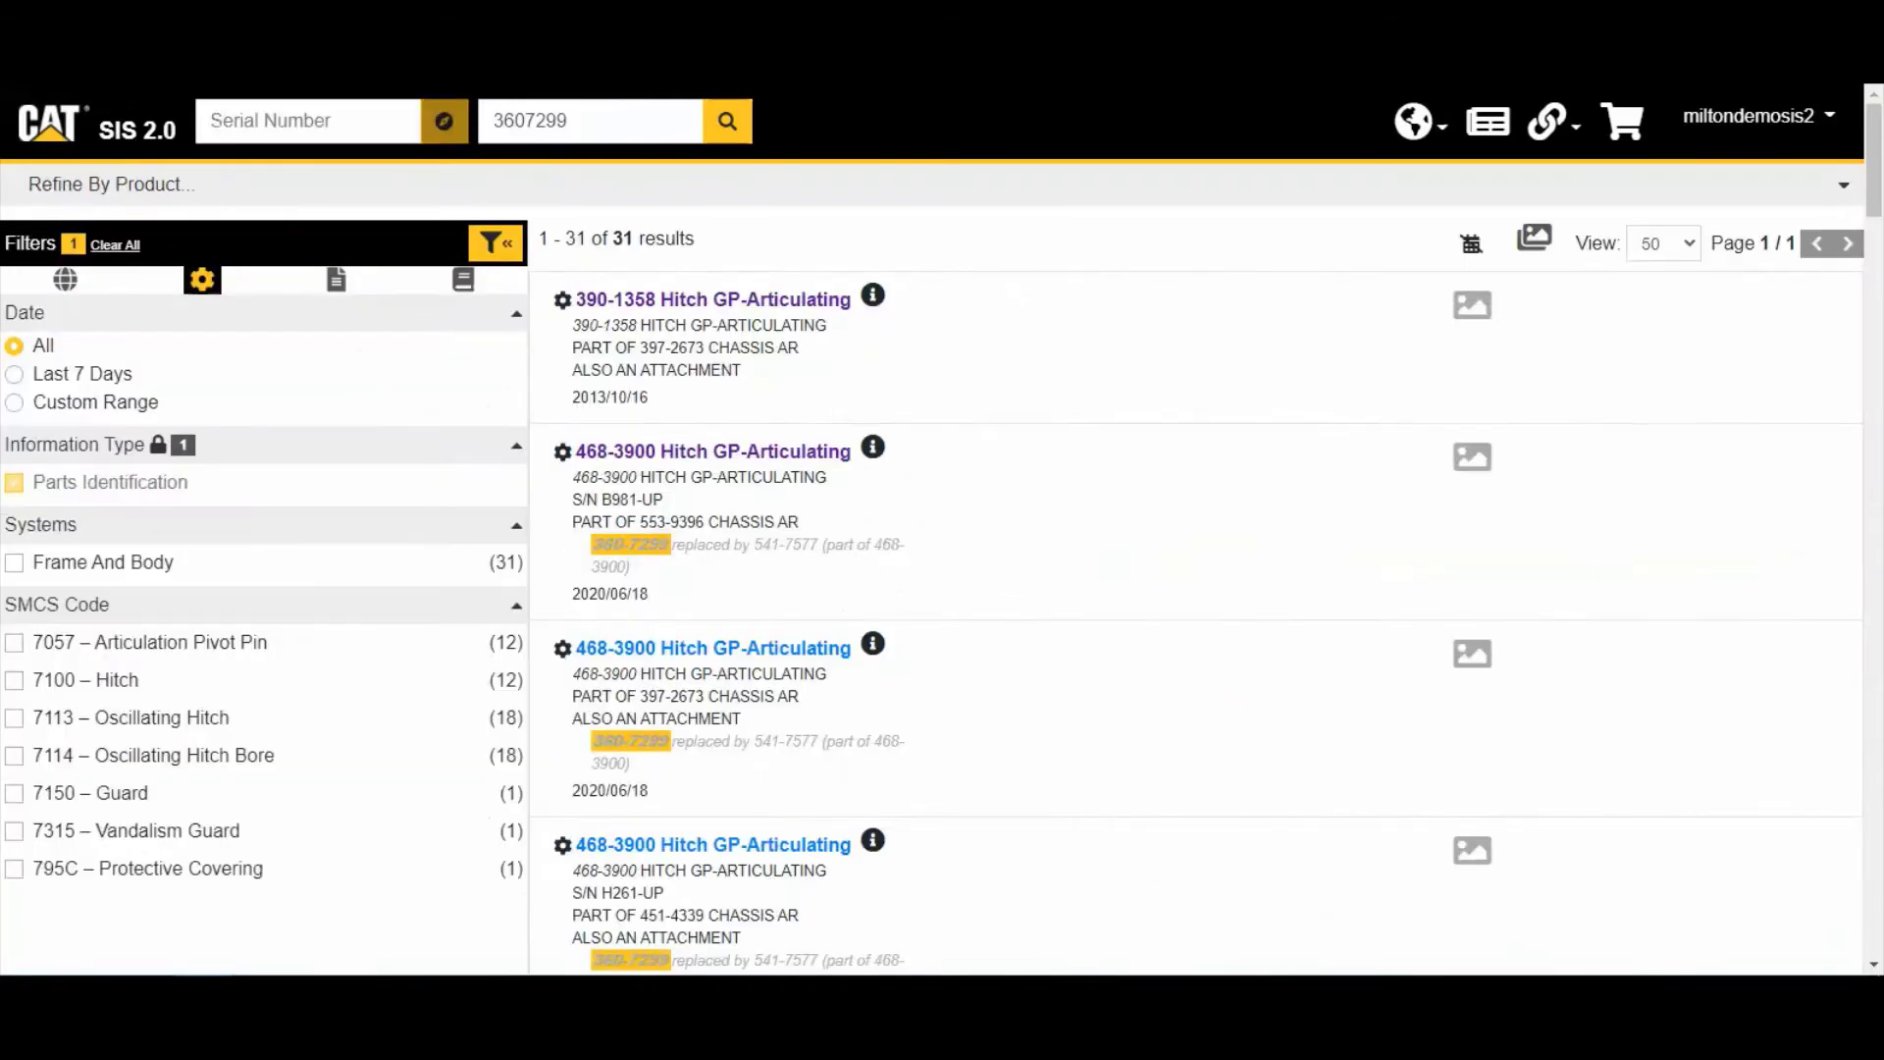
Step: Preview the illustration of the 390-1358 Hitch GP-Articulating result, and show and hide the illustrations for all results
{"action": "left_click", "coordinate": [1477, 310]}
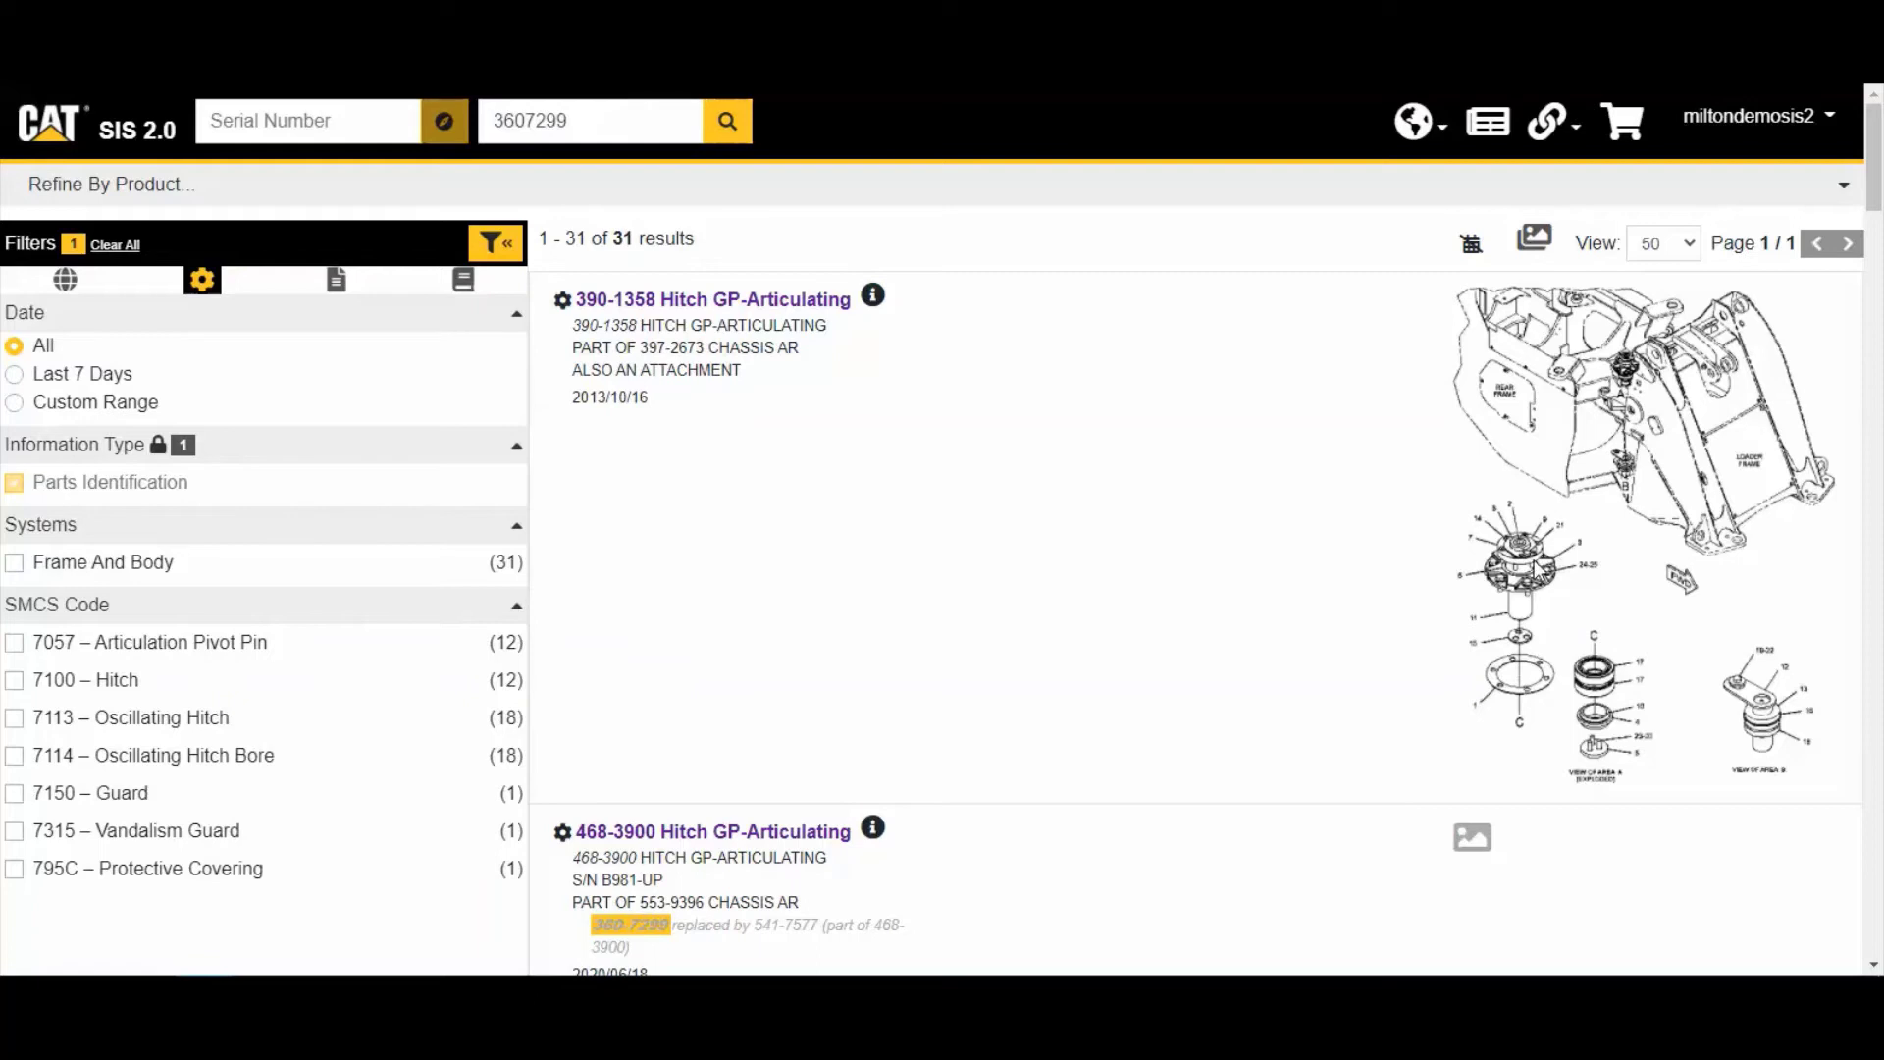
{"action": "left_click", "coordinate": [1511, 459]}
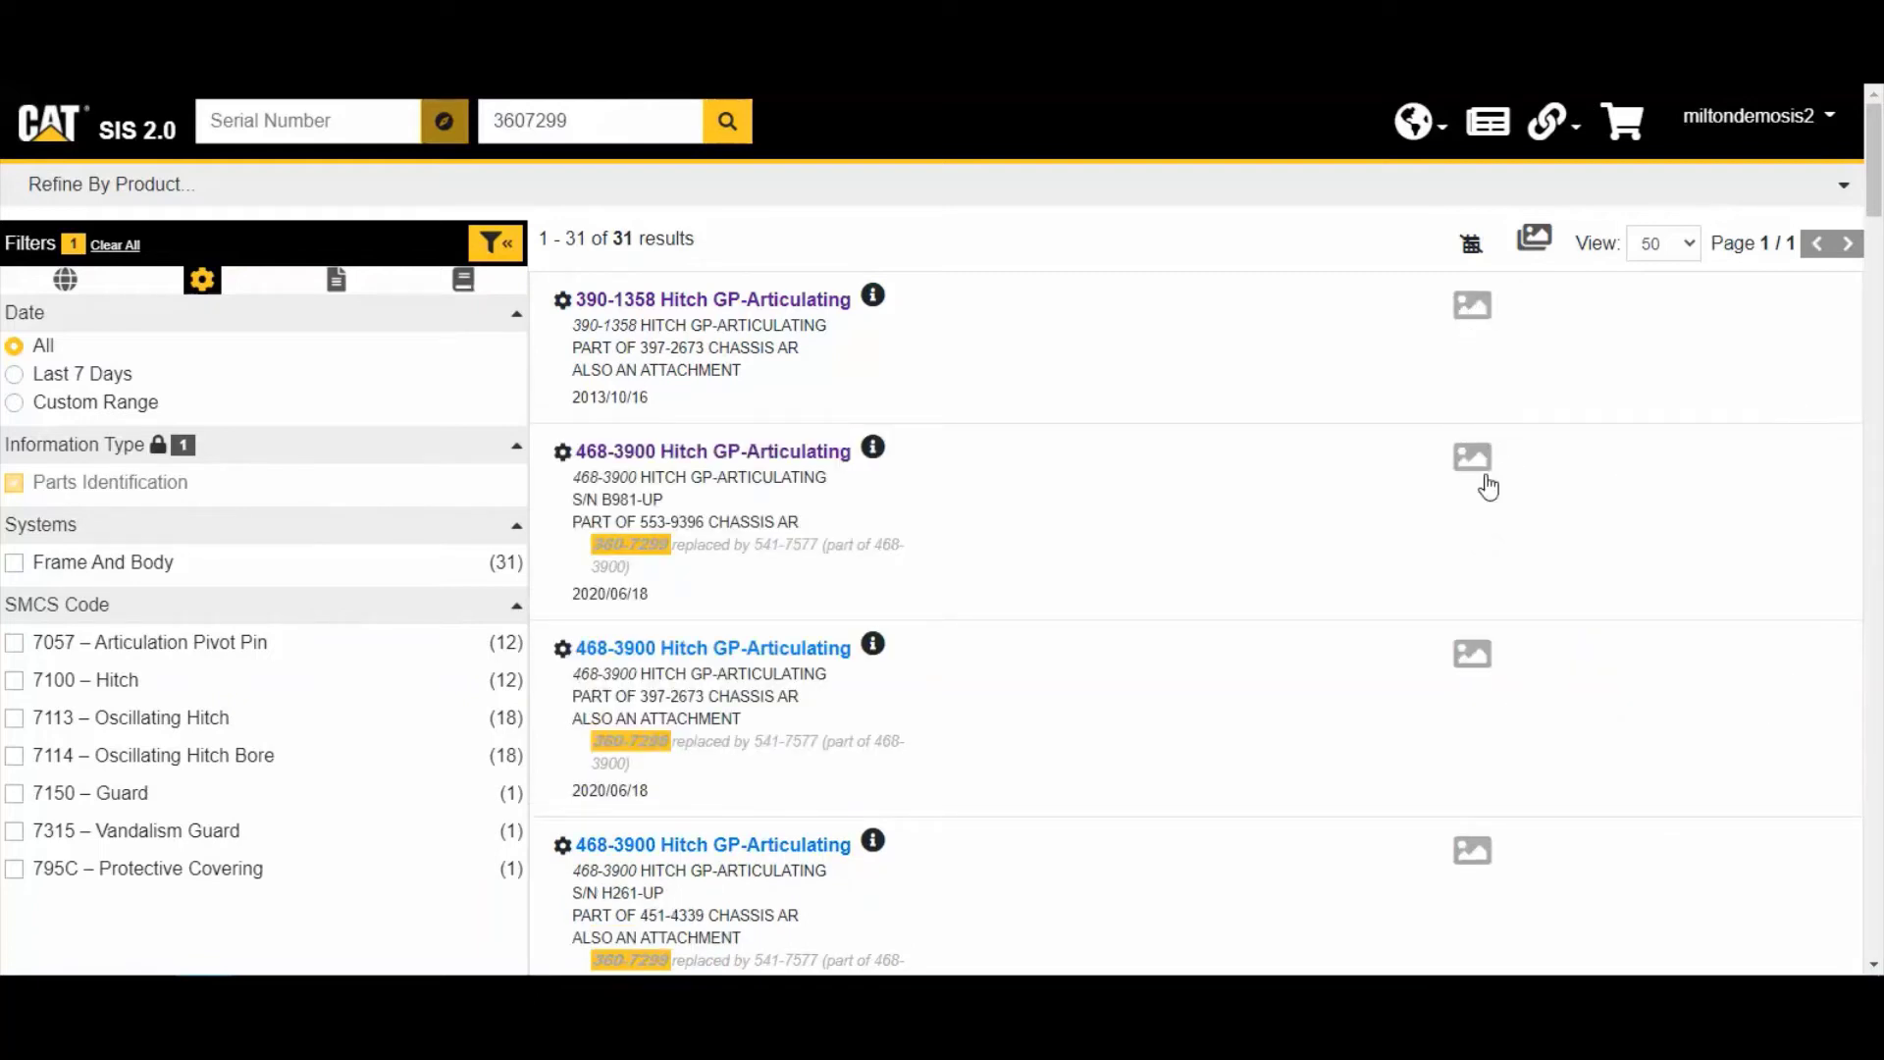
{"action": "left_click", "coordinate": [1534, 245]}
{"action": "scroll", "coordinate": [1490, 490], "scroll_direction": "down", "scroll_amount": 10}
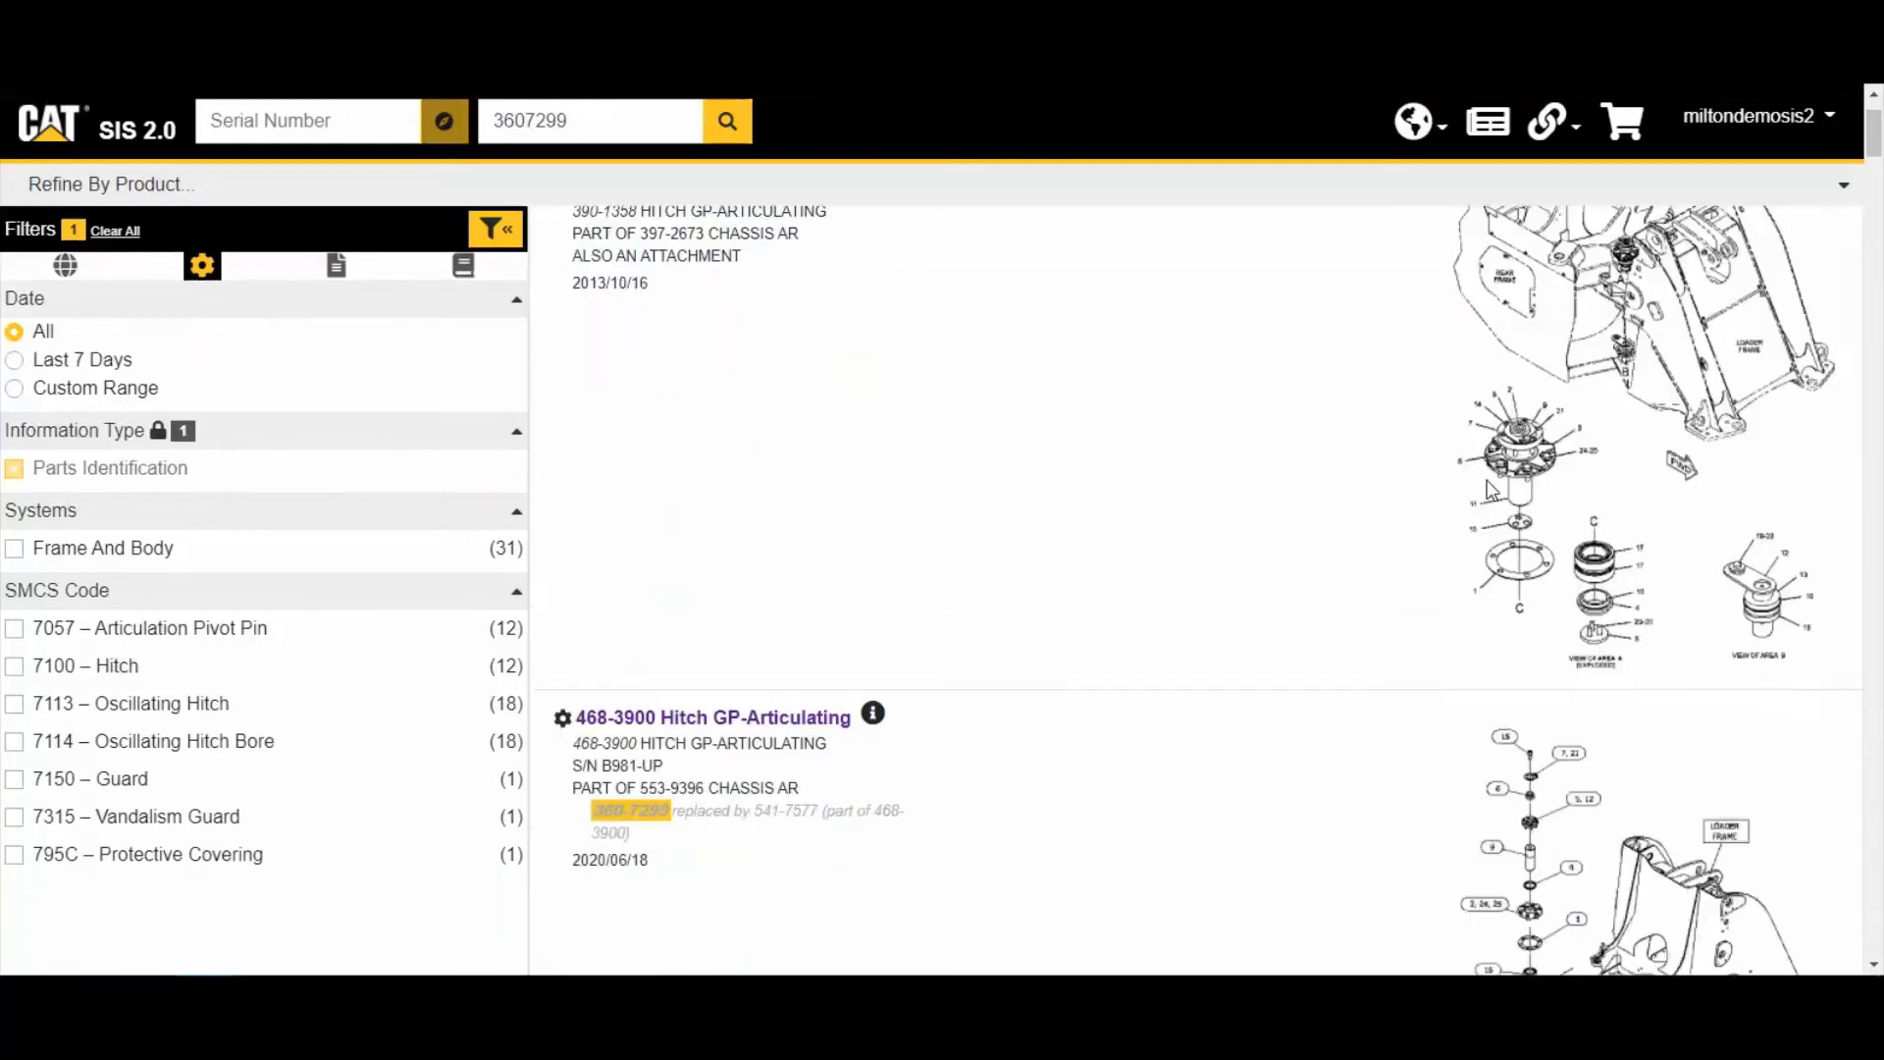
{"action": "scroll", "coordinate": [1491, 490], "scroll_direction": "up", "scroll_amount": 10}
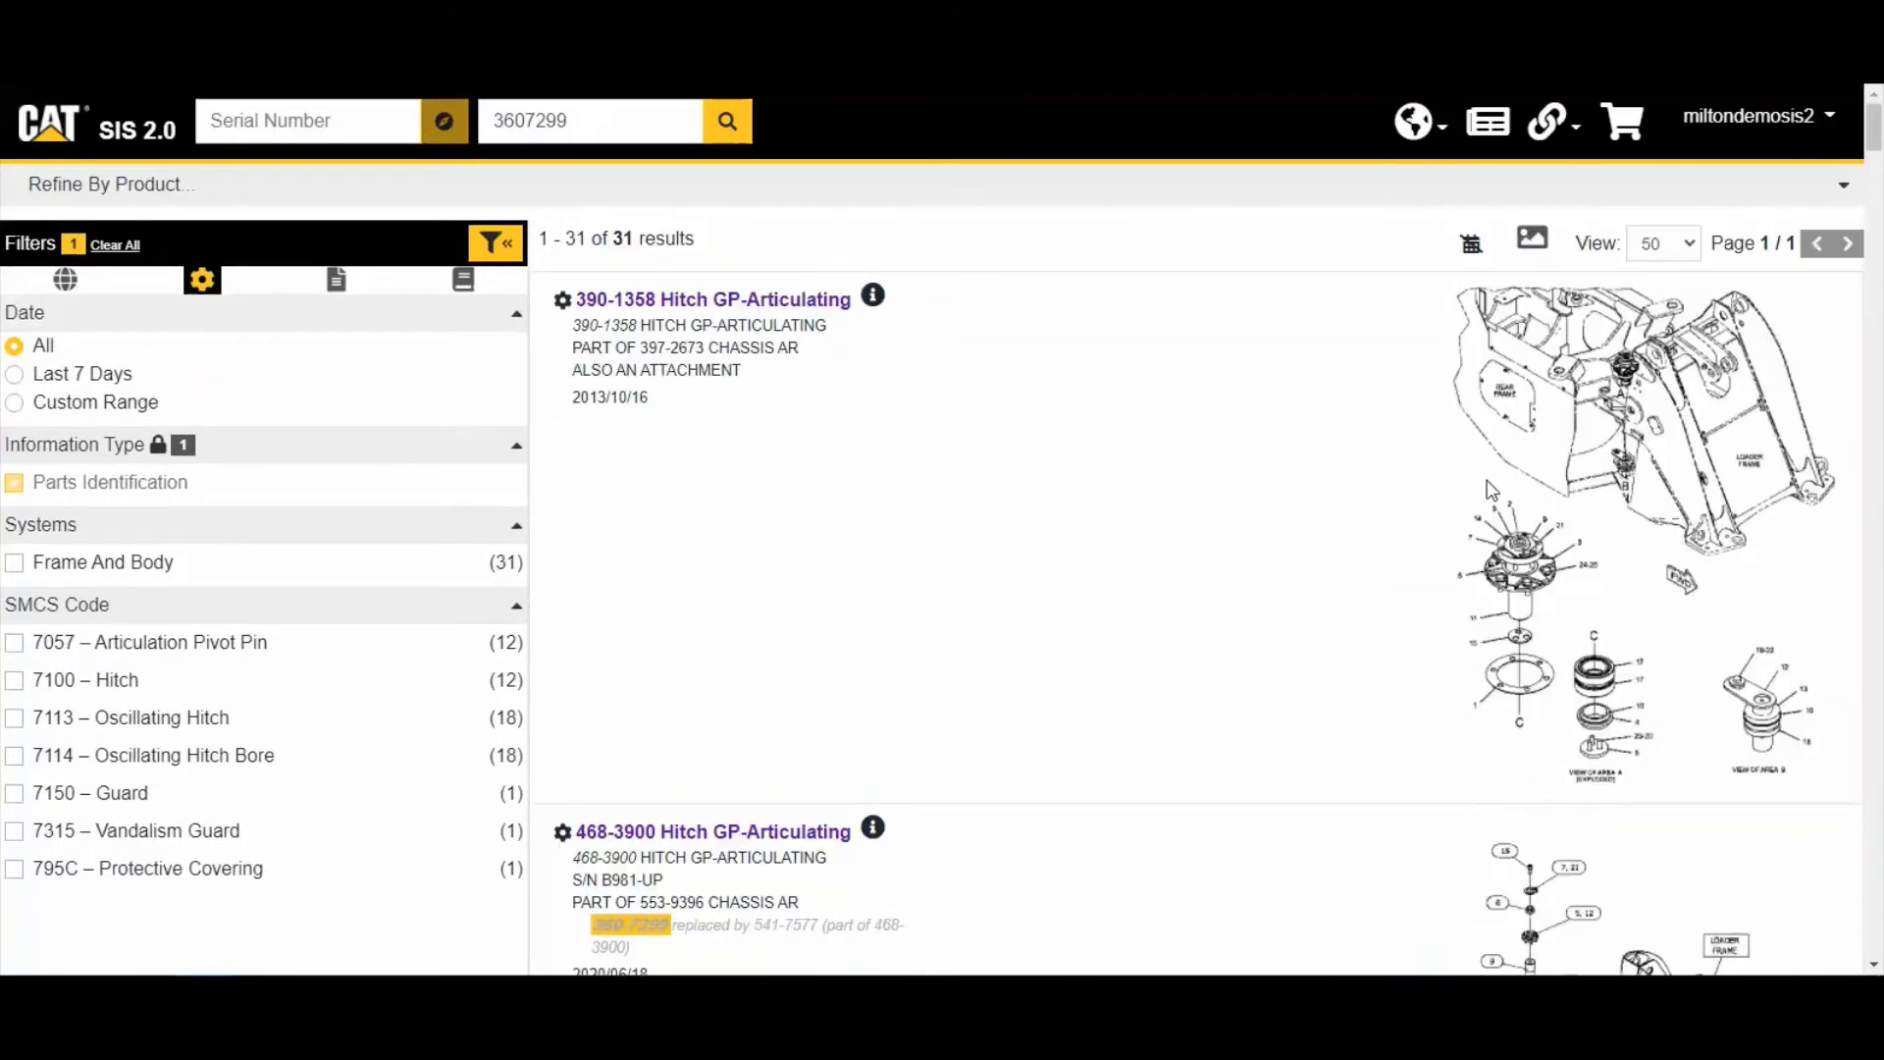
{"action": "left_click", "coordinate": [1525, 253]}
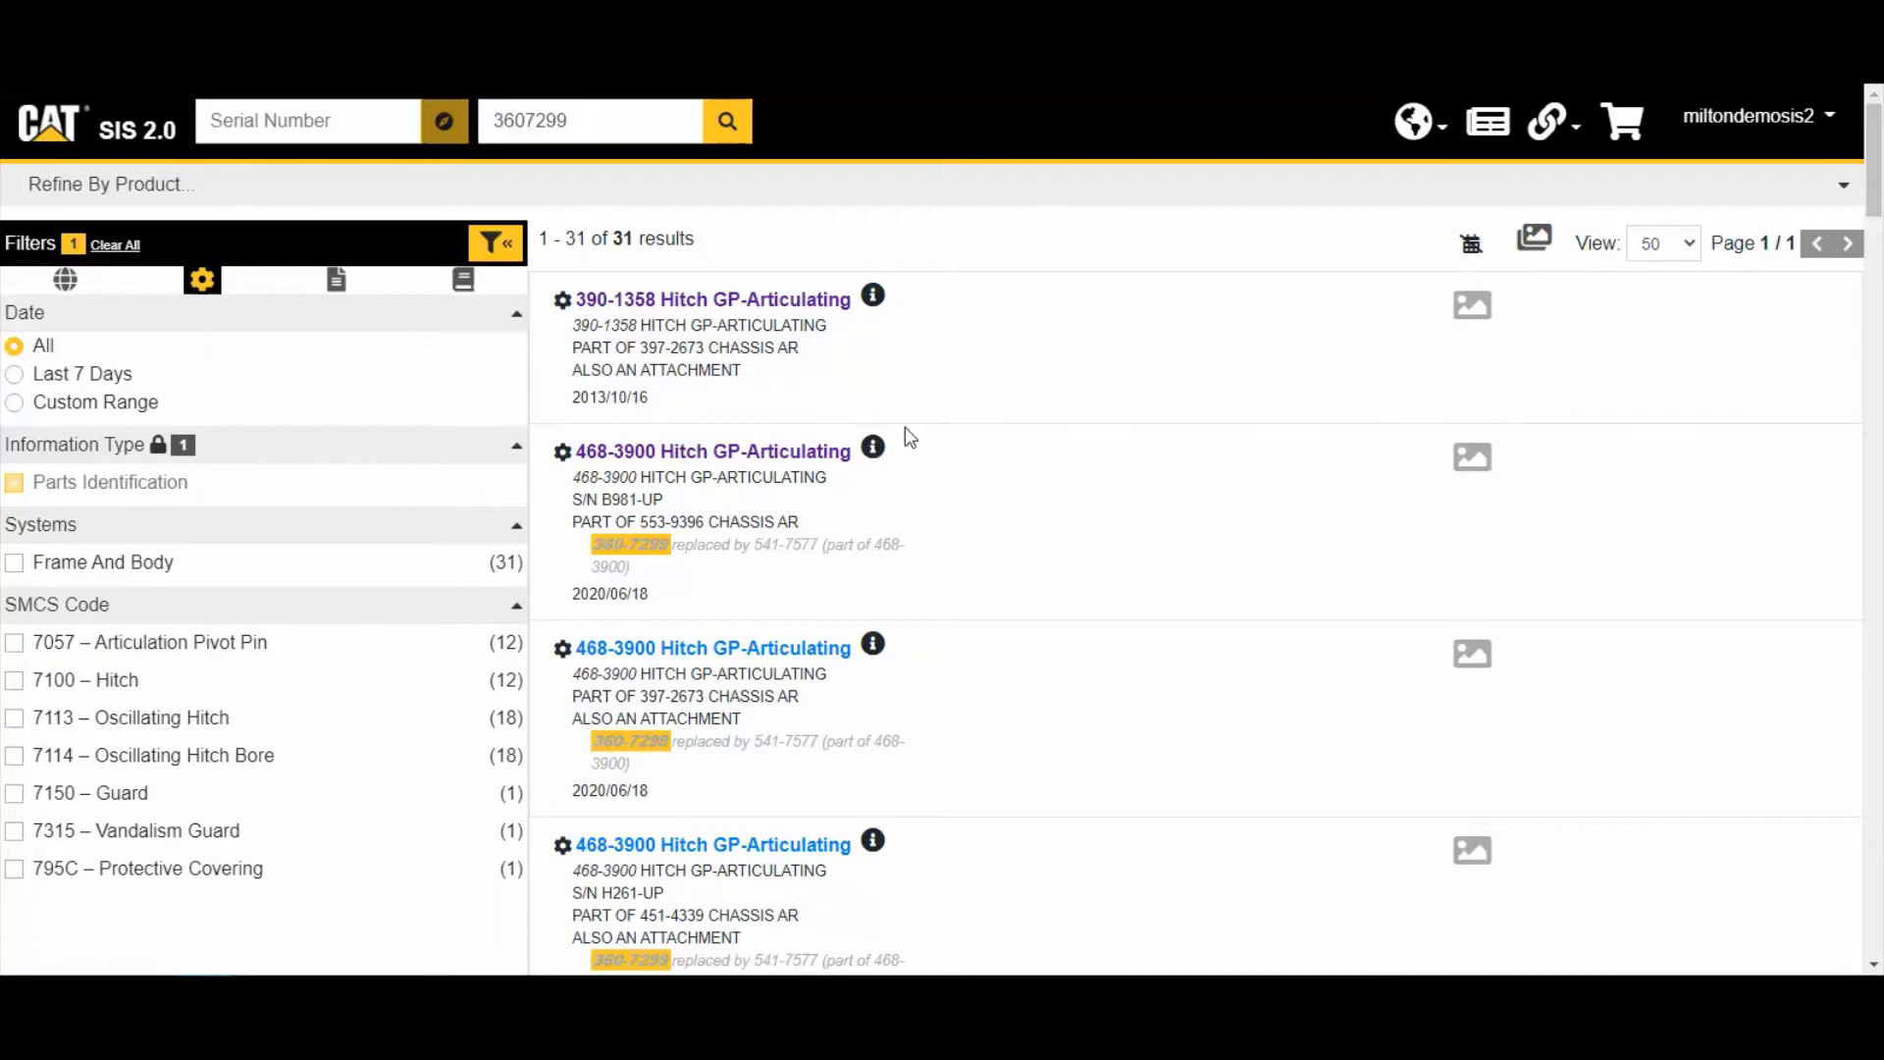
Step: Return to the home page and enter 6yz00373 as the machine's serial number
{"action": "left_click", "coordinate": [45, 142]}
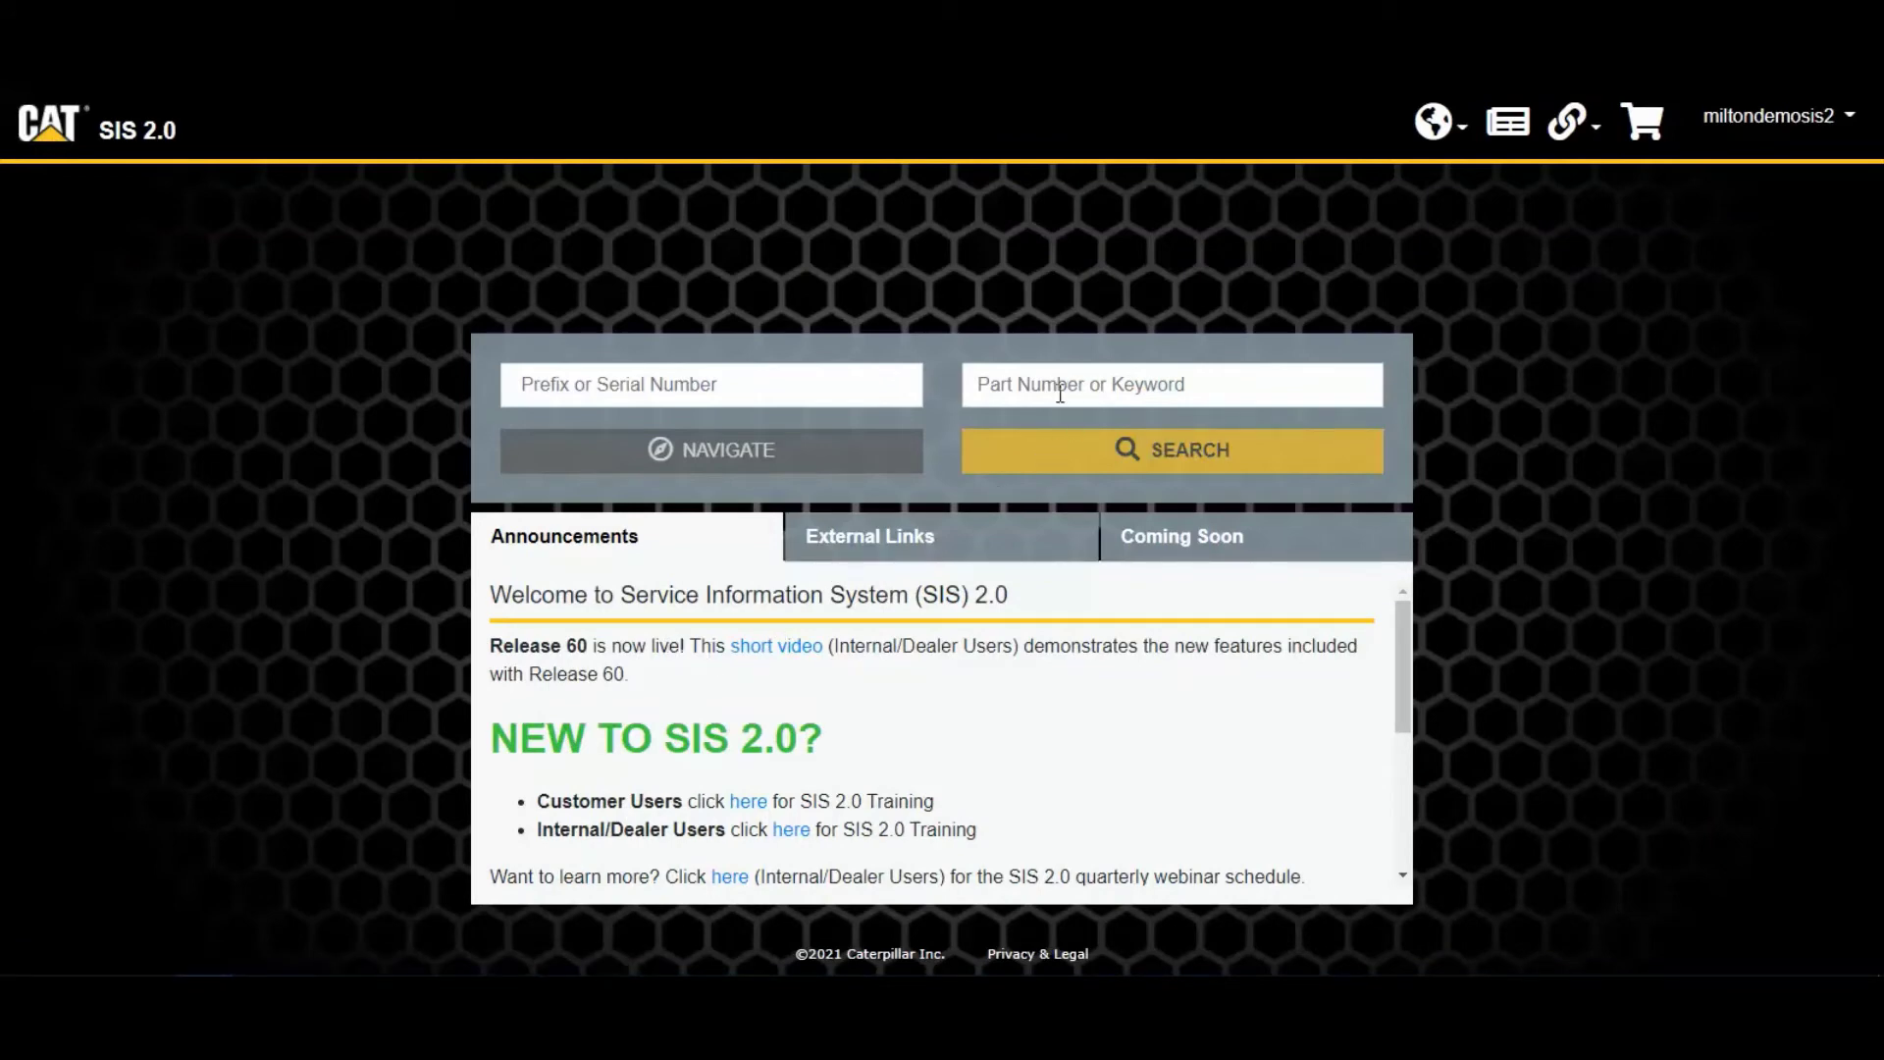
{"action": "left_click", "coordinate": [629, 383]}
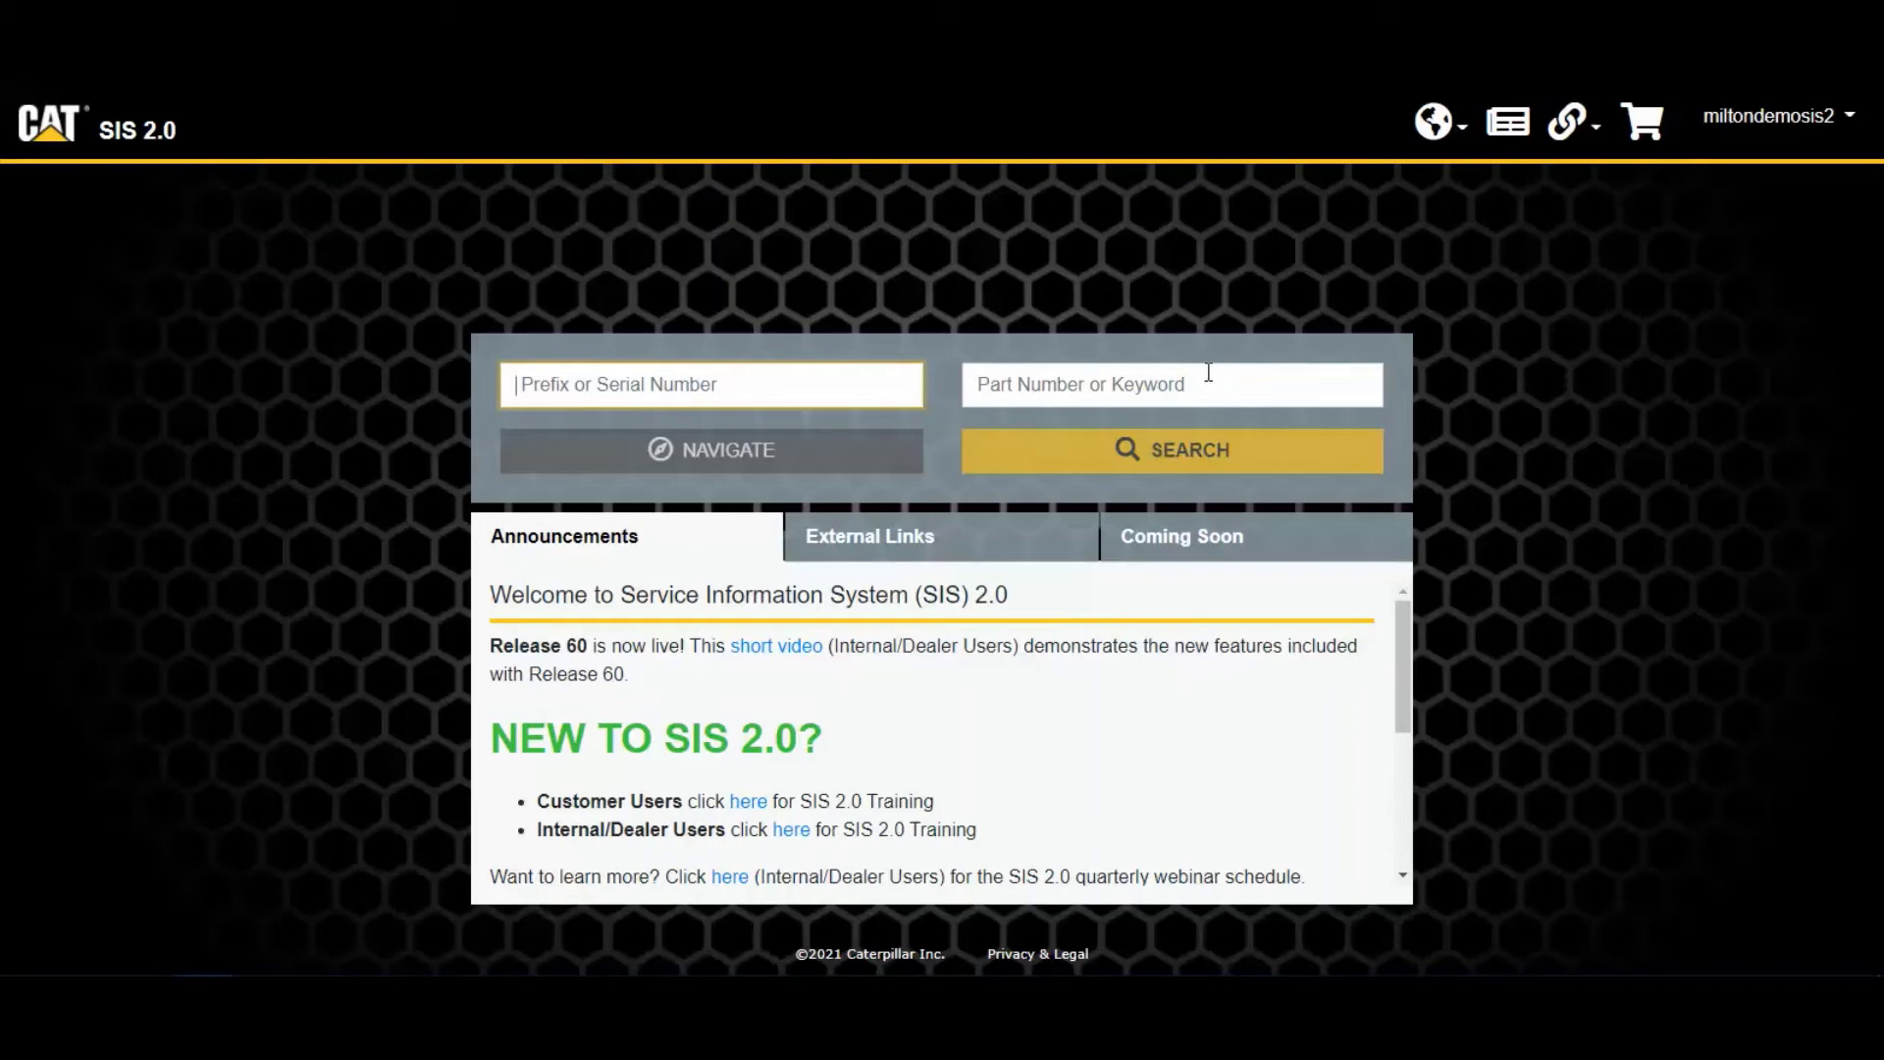
{"action": "left_click", "coordinate": [1151, 387]}
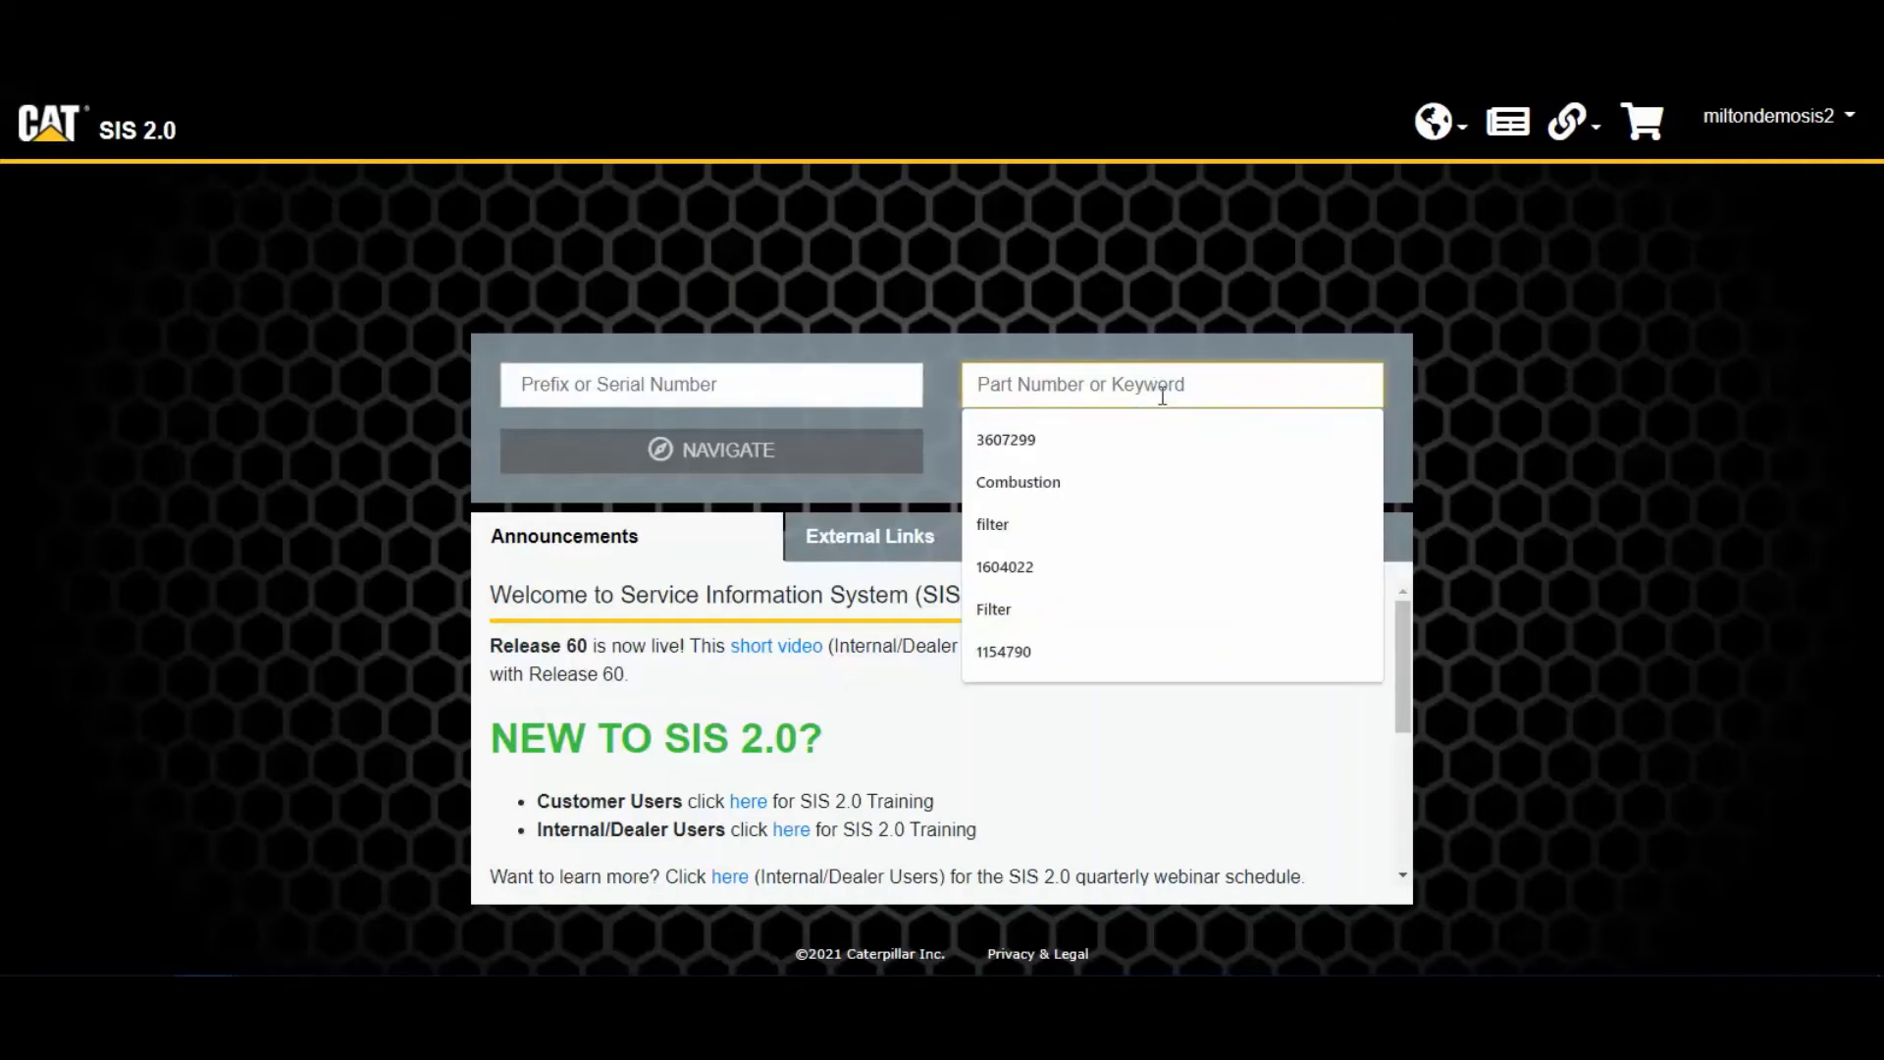
{"action": "left_click", "coordinate": [716, 373]}
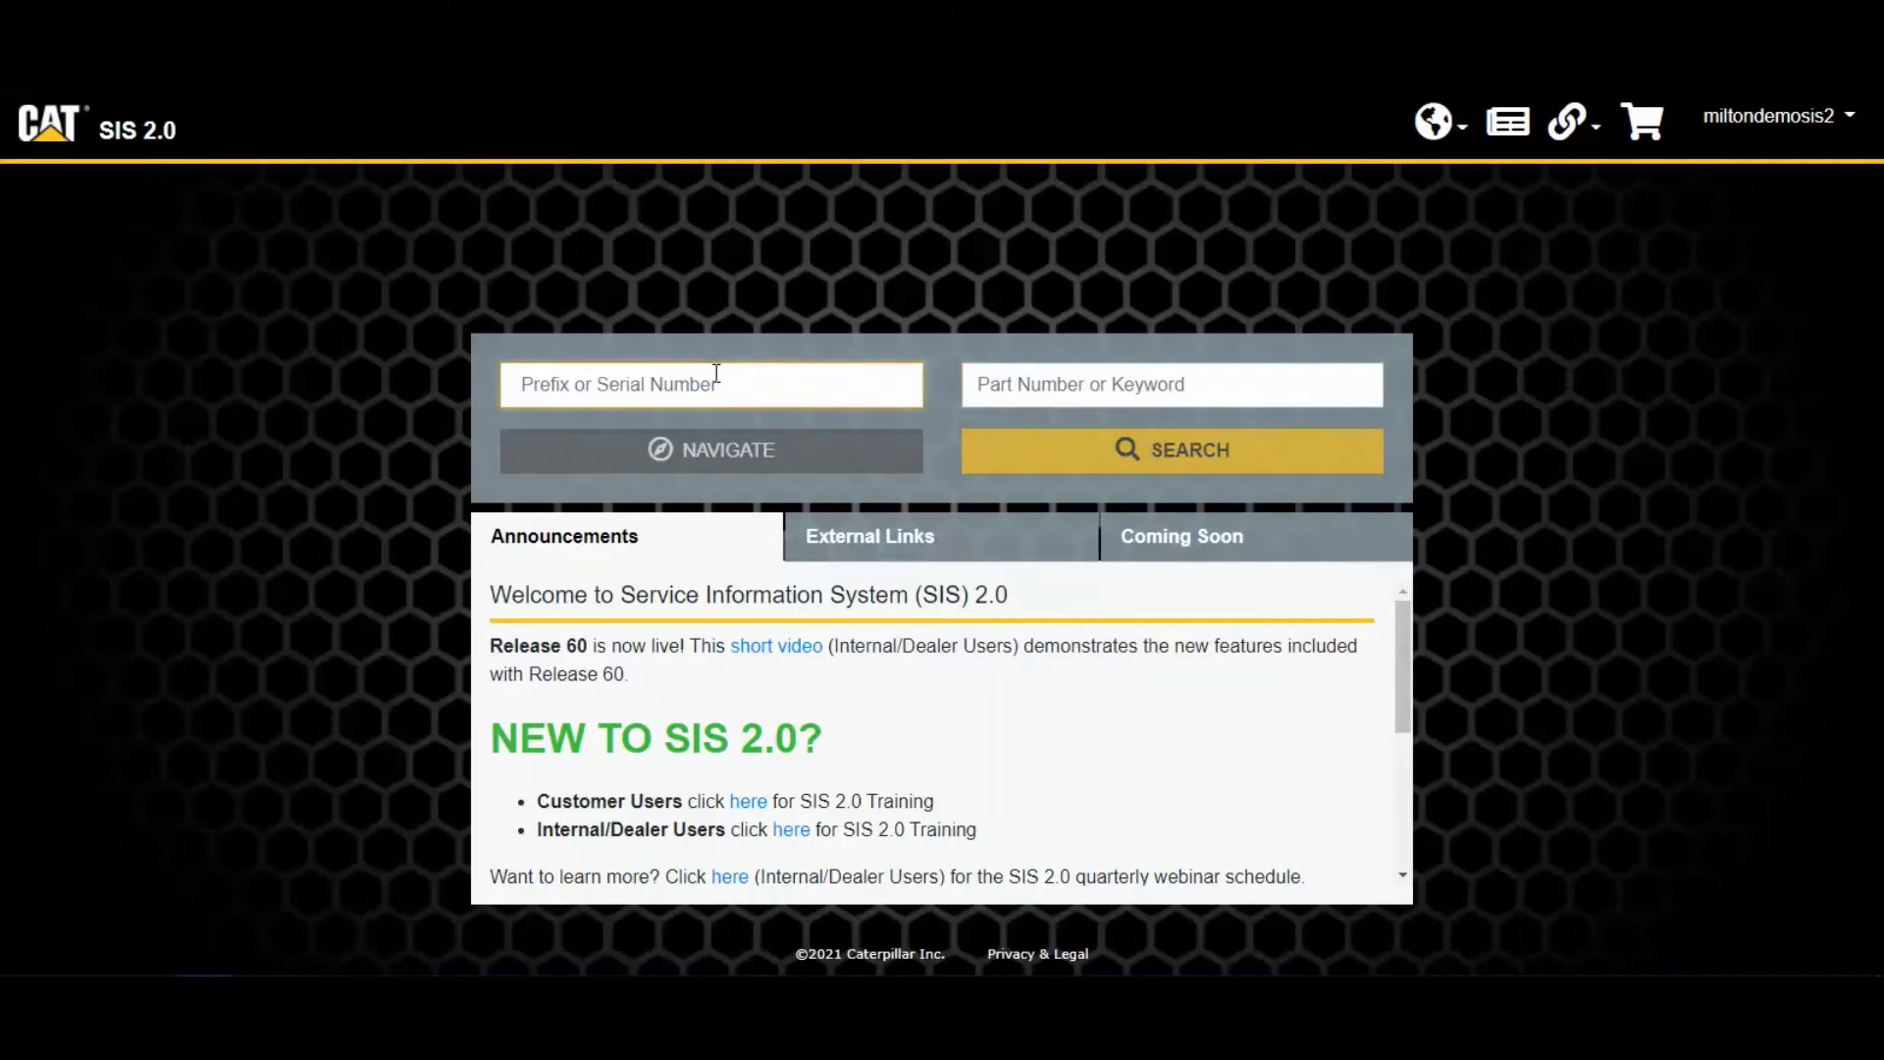
{"action": "type", "text": "6yz00"}
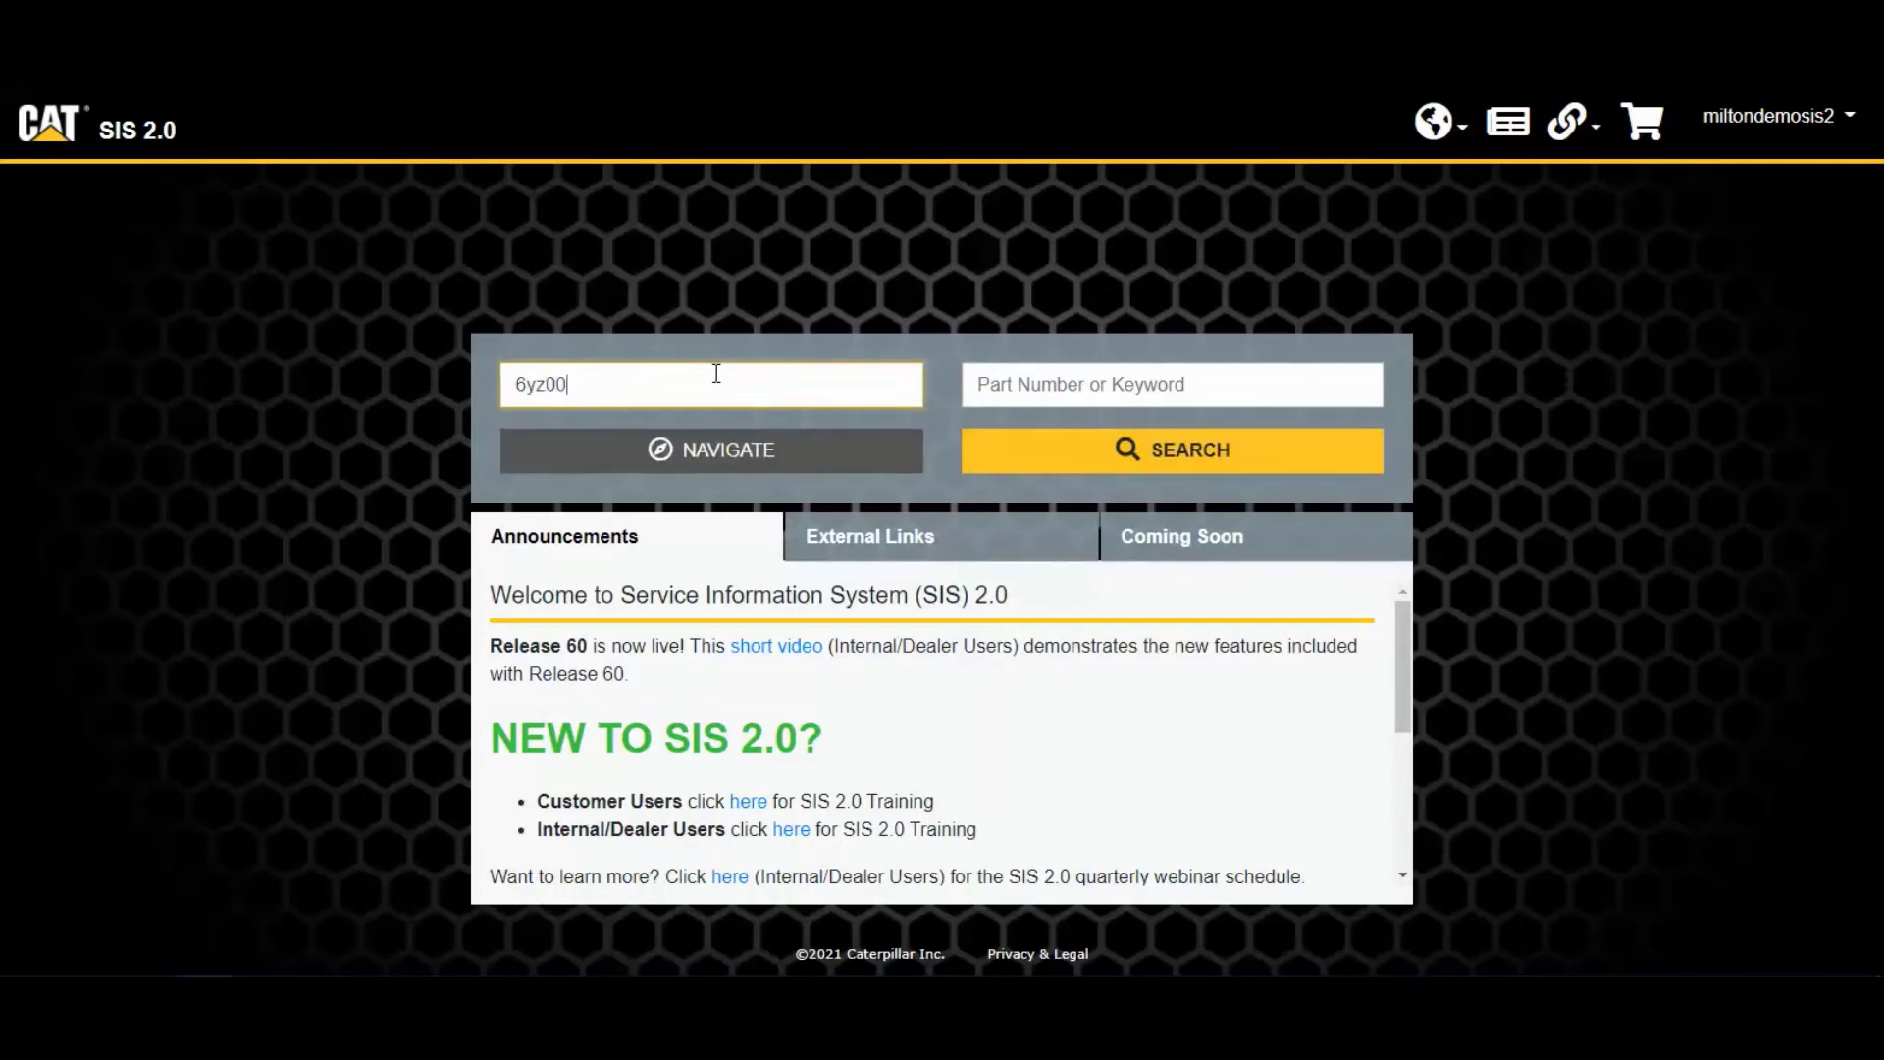
{"action": "type", "text": "373"}
Step: Try the wildcard keyword "ant*" for the search and replace it with "turbo*"
{"action": "left_click", "coordinate": [1099, 401]}
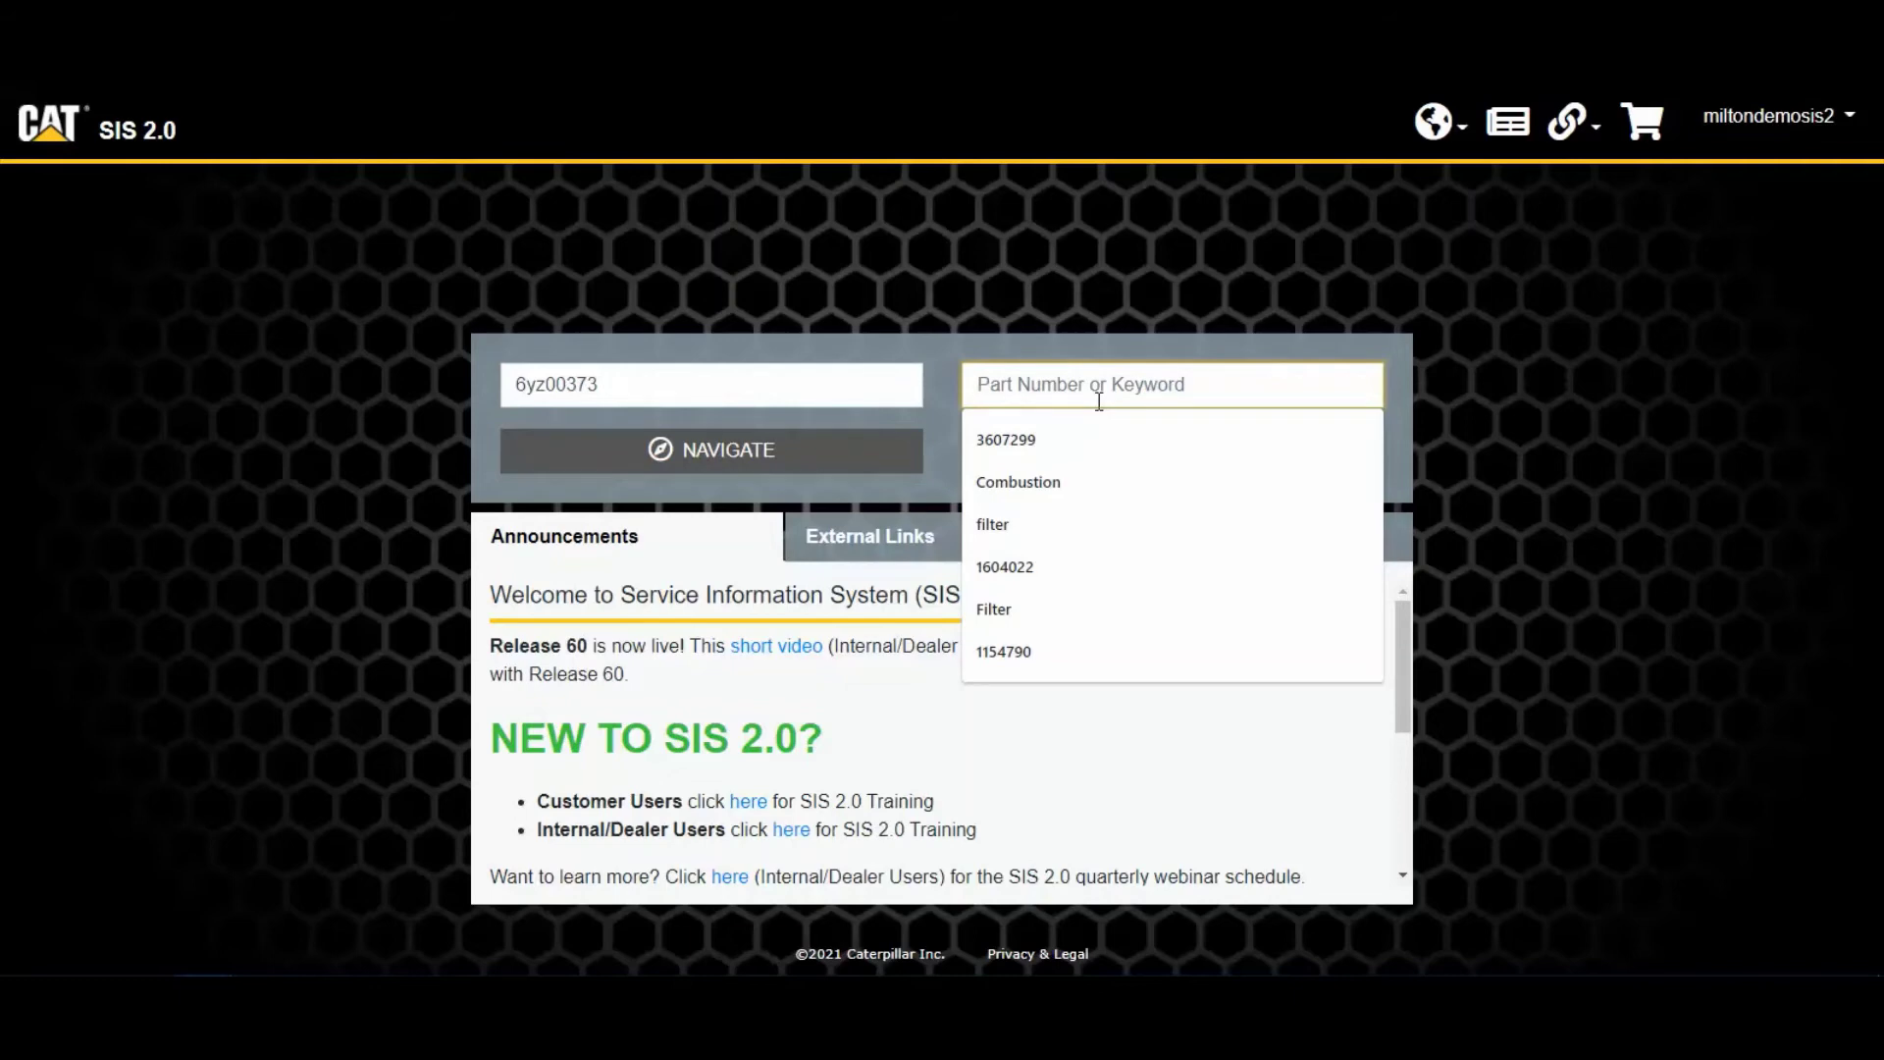
{"action": "type", "text": "ant*"}
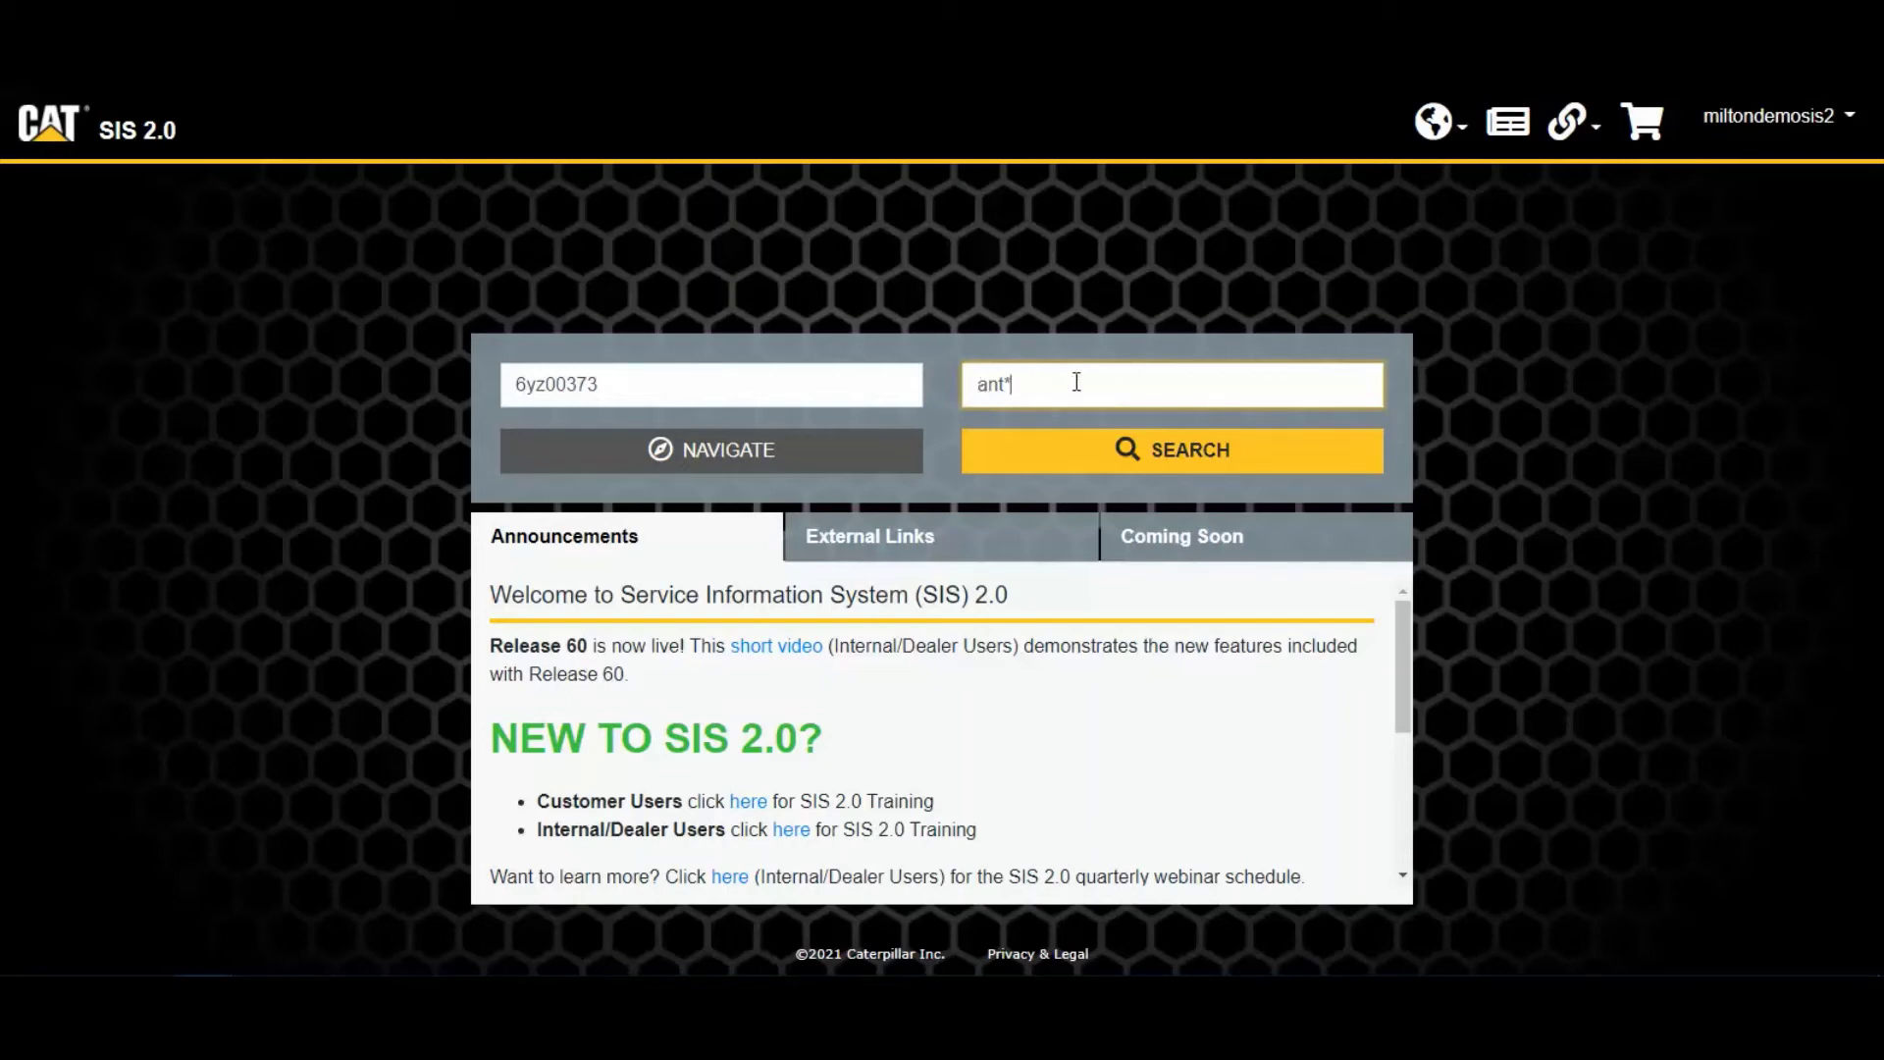
{"action": "left_click_drag", "start_coordinate": [1025, 388], "coordinate": [959, 394]}
{"action": "type", "text": "turb"}
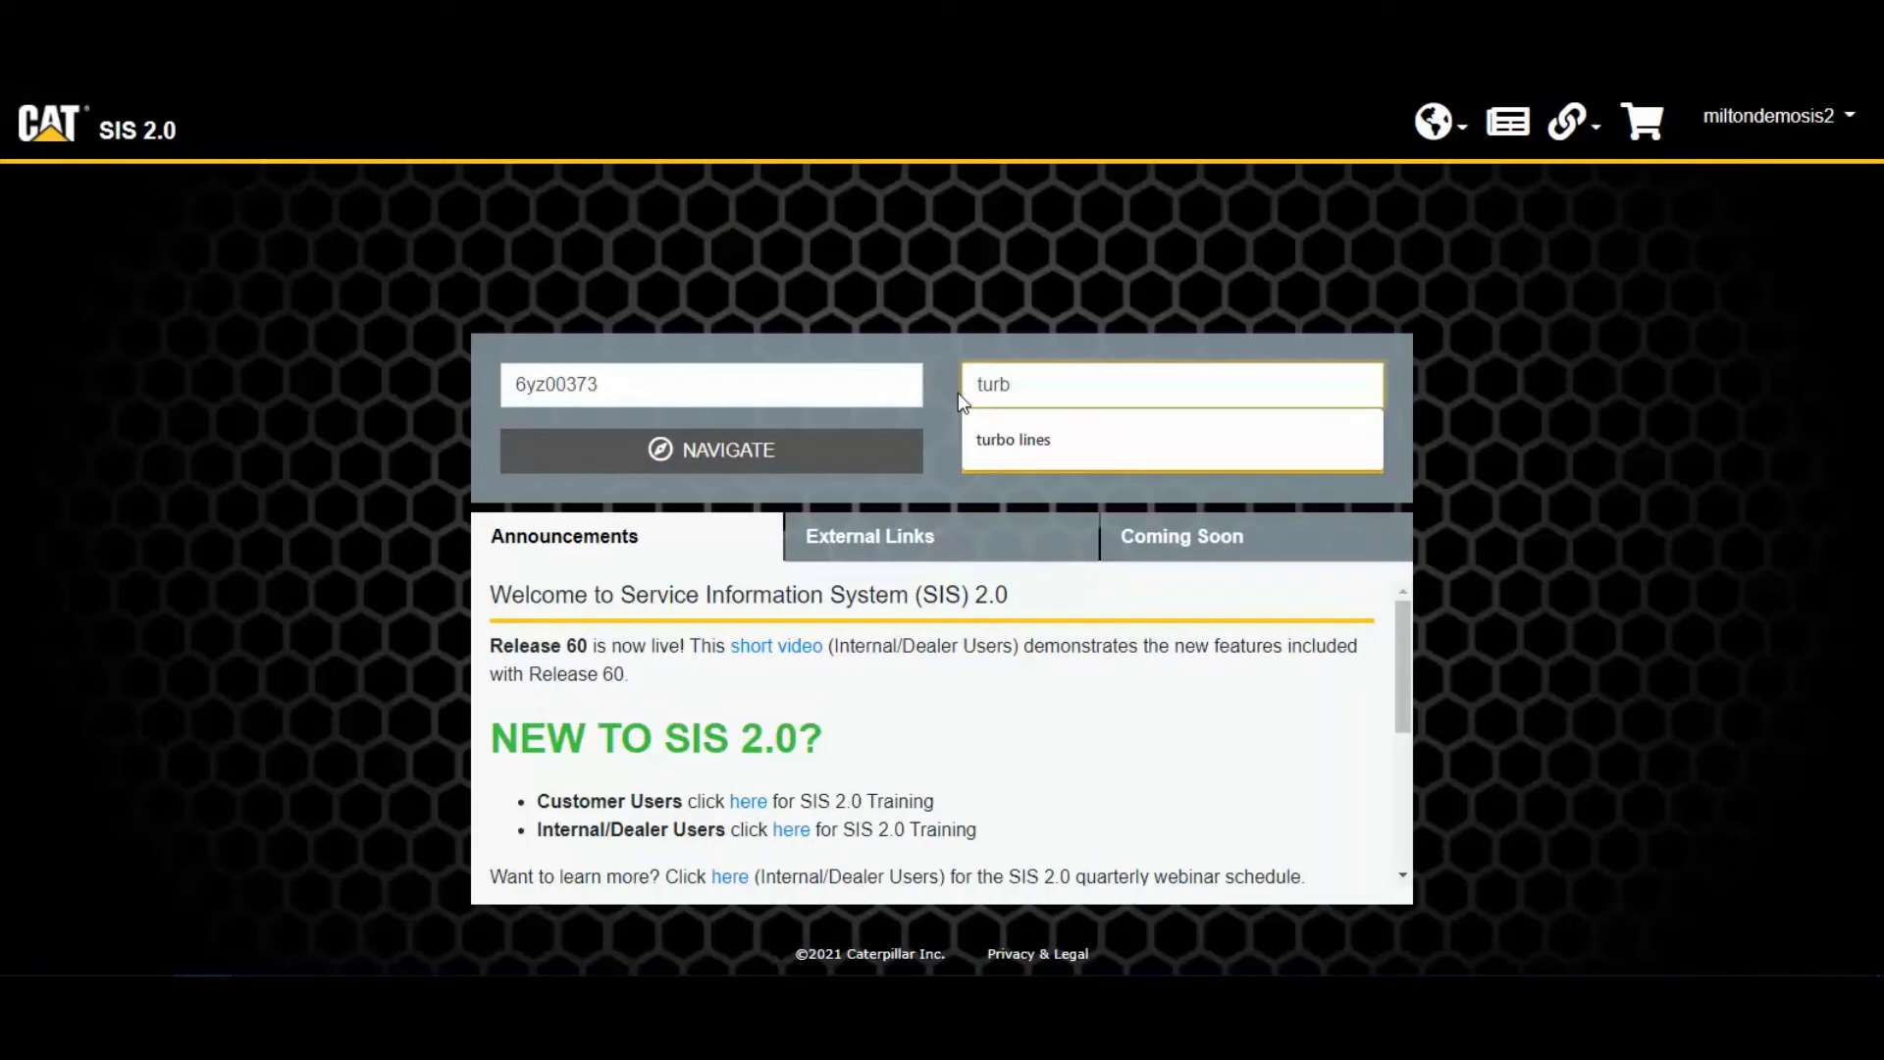
{"action": "type", "text": "o*"}
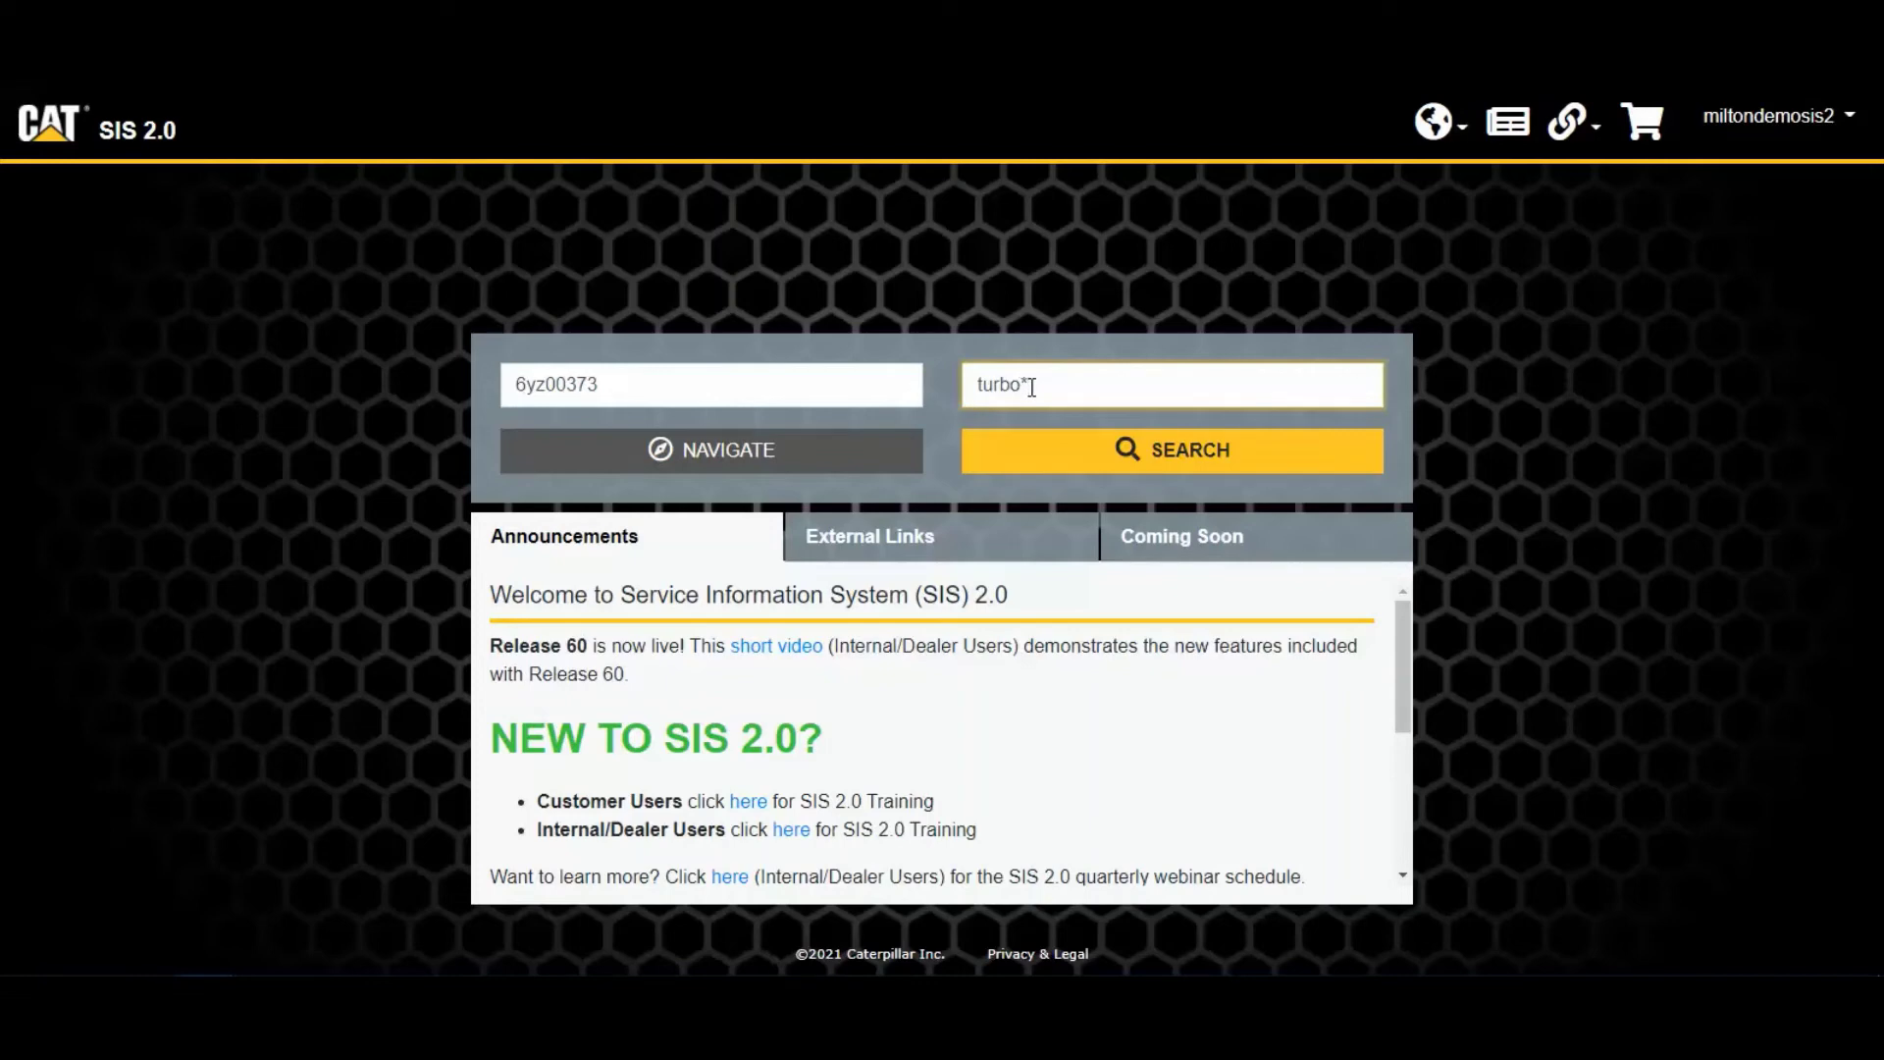
Step: Search the 6yz00373 machine for the keyword "Filter" and limit the results to parts information
{"action": "left_click_drag", "start_coordinate": [1032, 387], "coordinate": [970, 393]}
{"action": "type", "text": "Filter"}
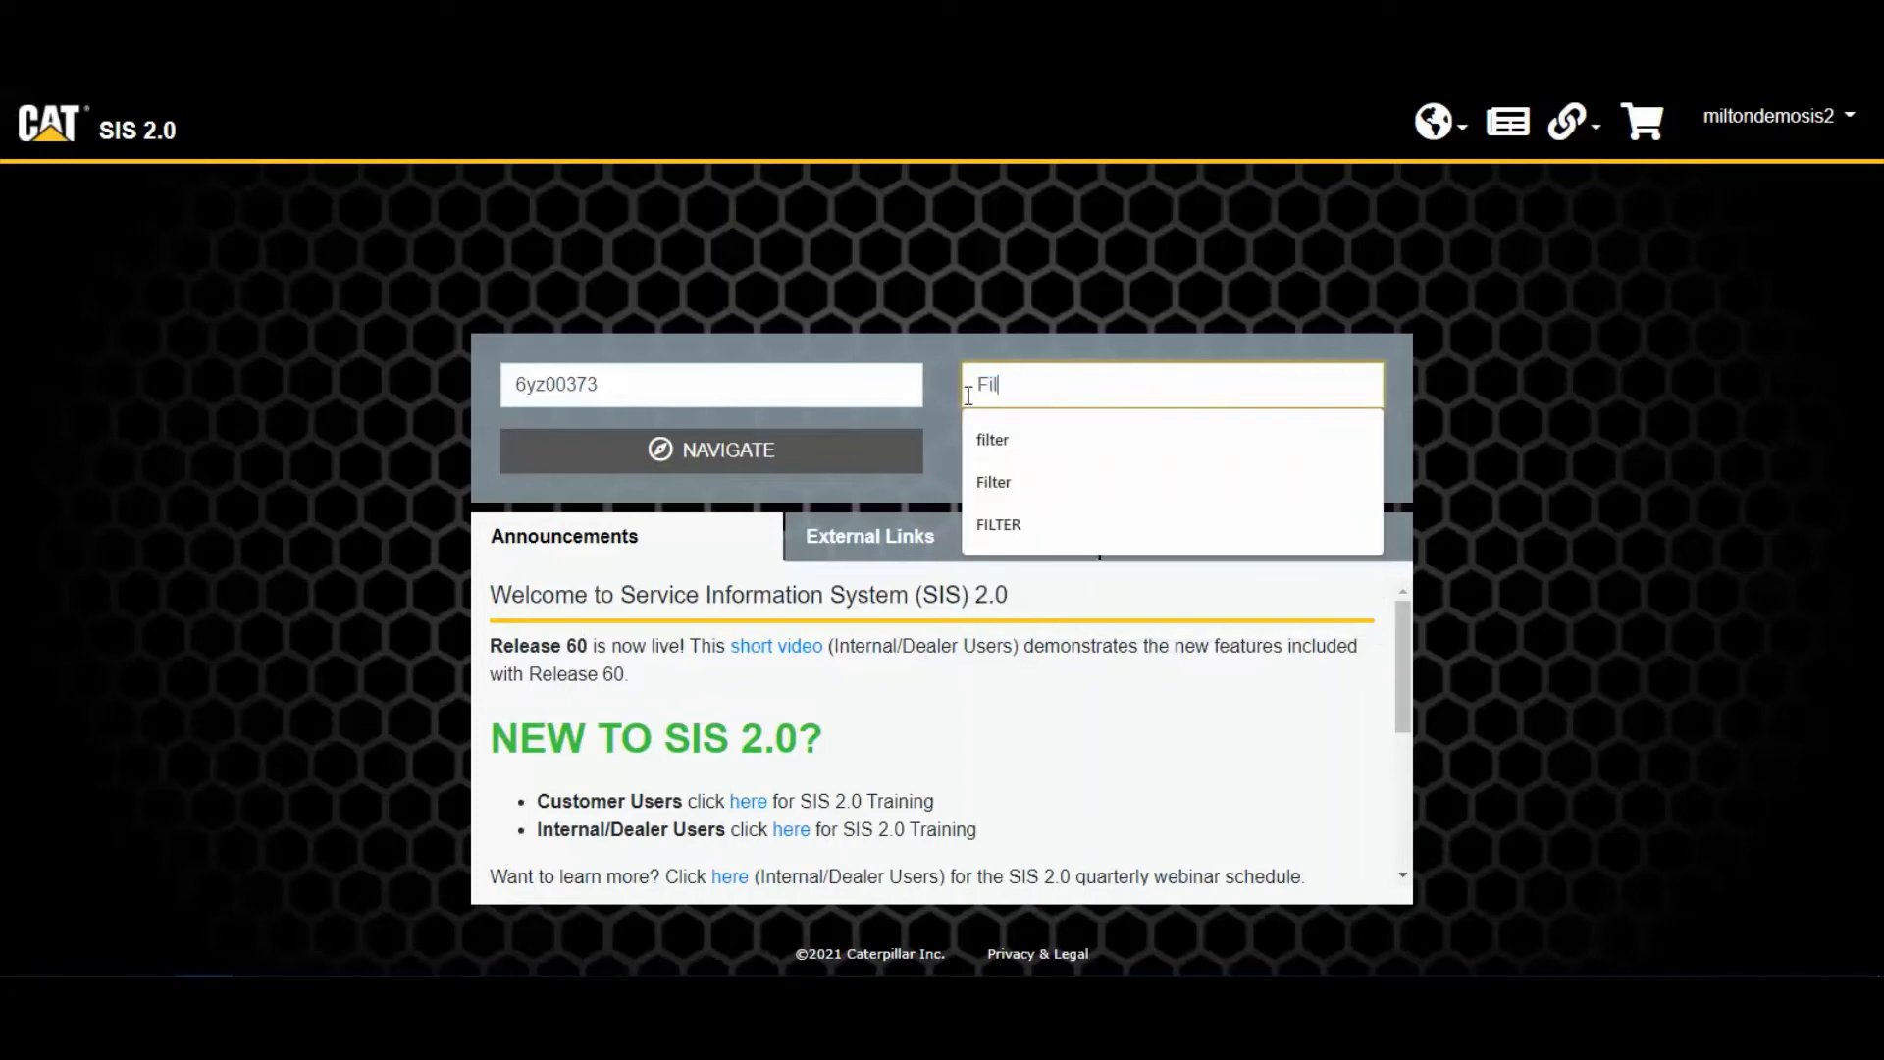
{"action": "left_click", "coordinate": [1413, 489]}
{"action": "left_click", "coordinate": [1306, 458]}
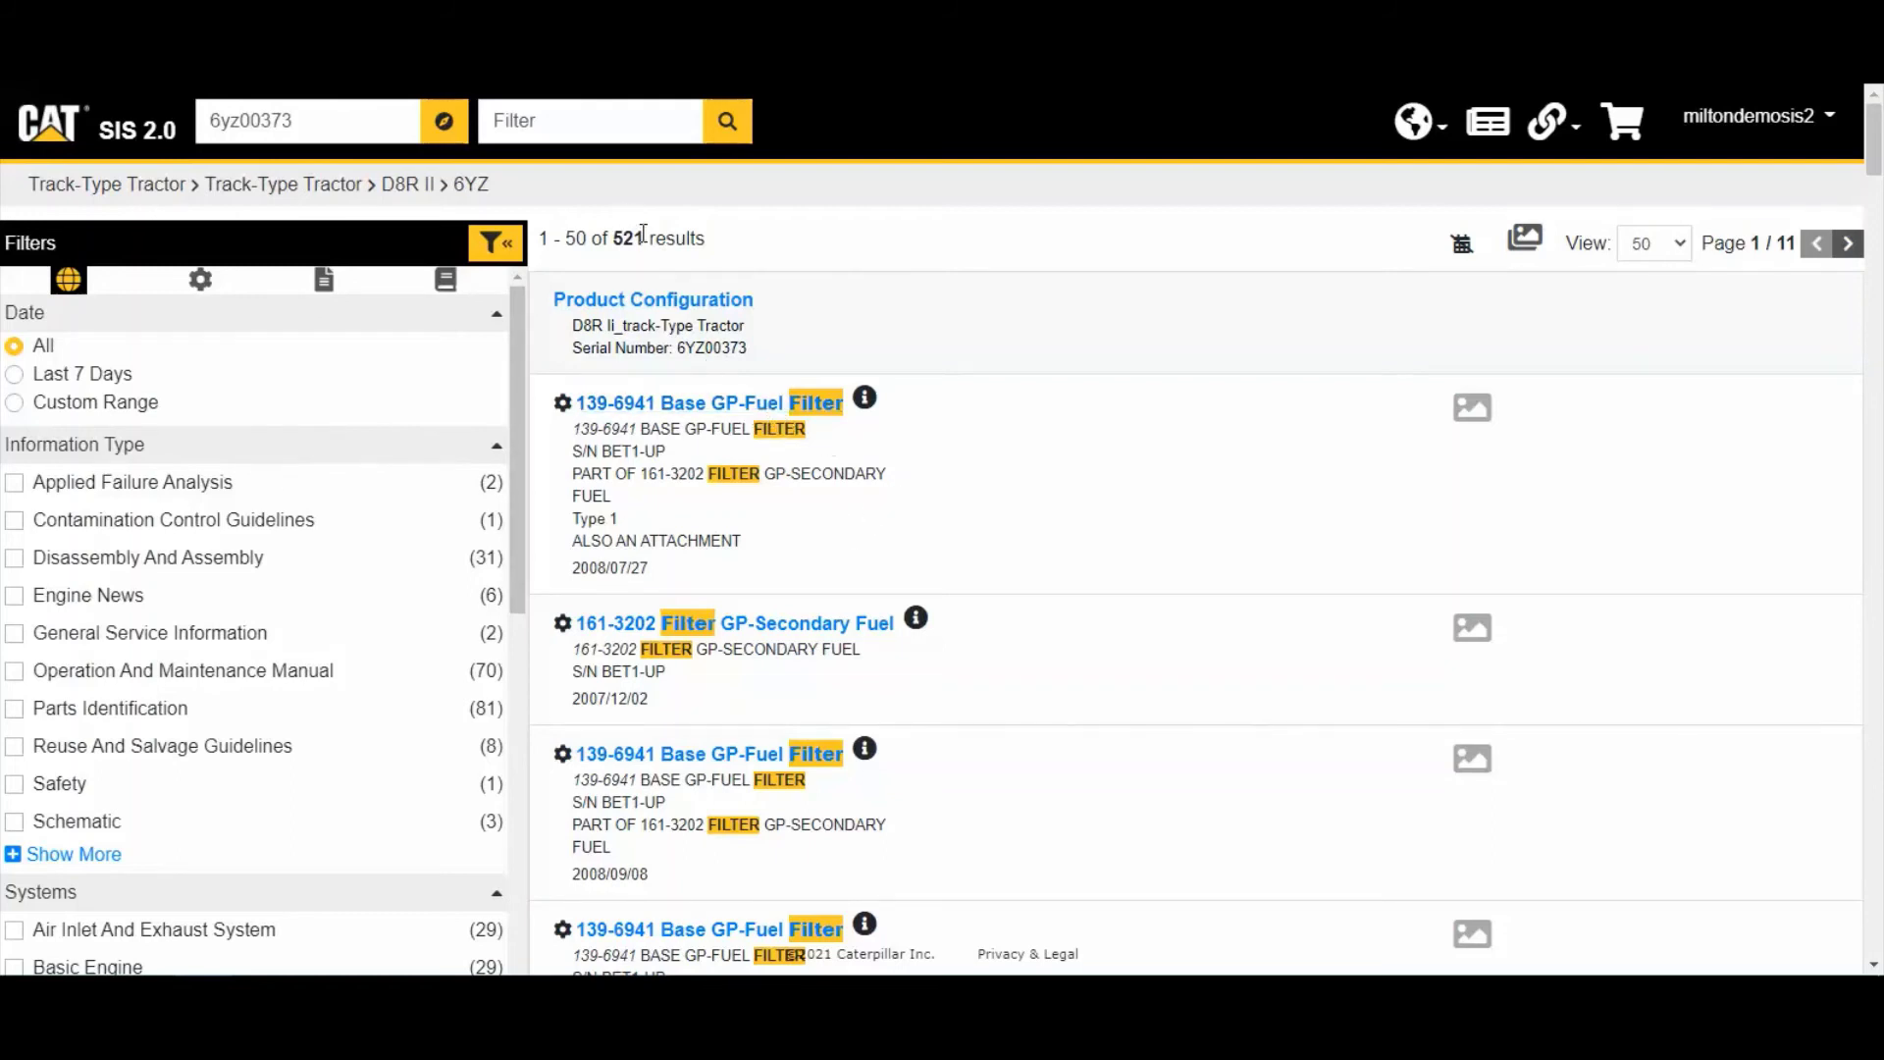
{"action": "left_click", "coordinate": [202, 289]}
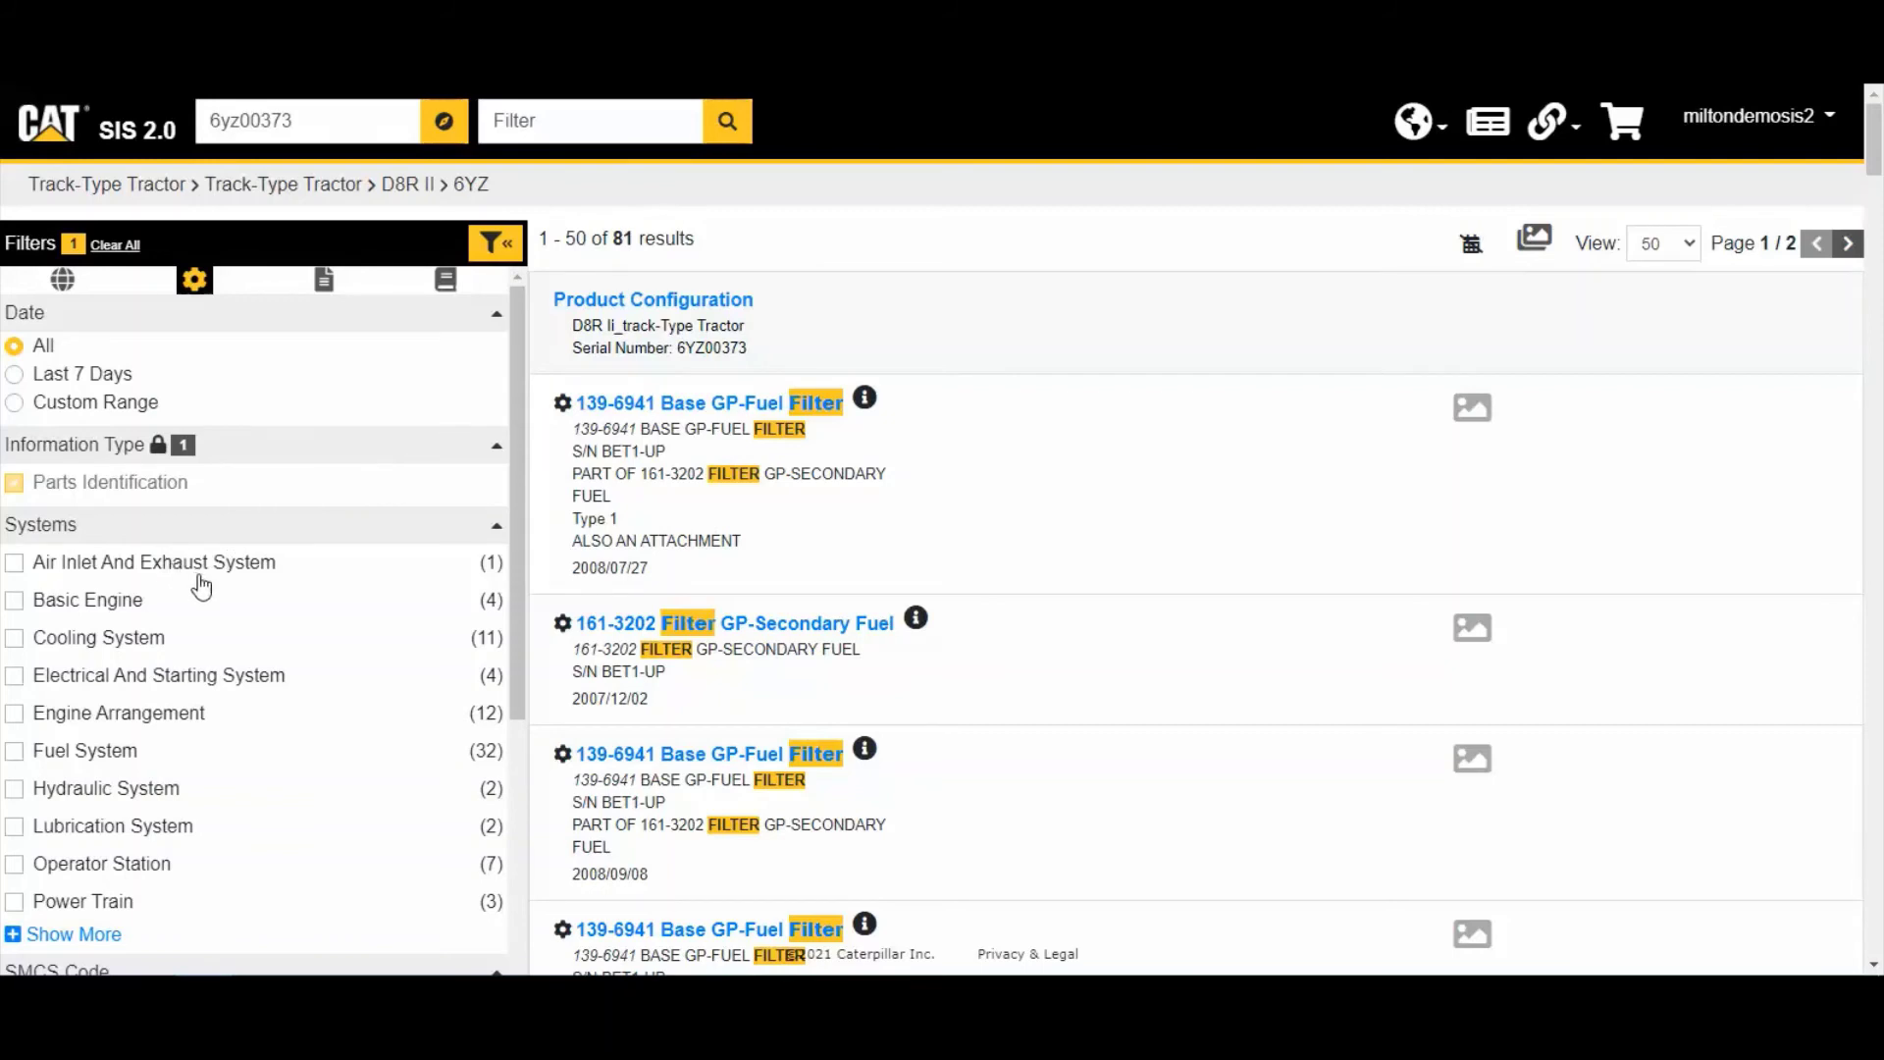
Step: Narrow the results to the Air Inlet And Exhaust System
{"action": "scroll", "coordinate": [201, 588], "scroll_direction": "down", "scroll_amount": 1}
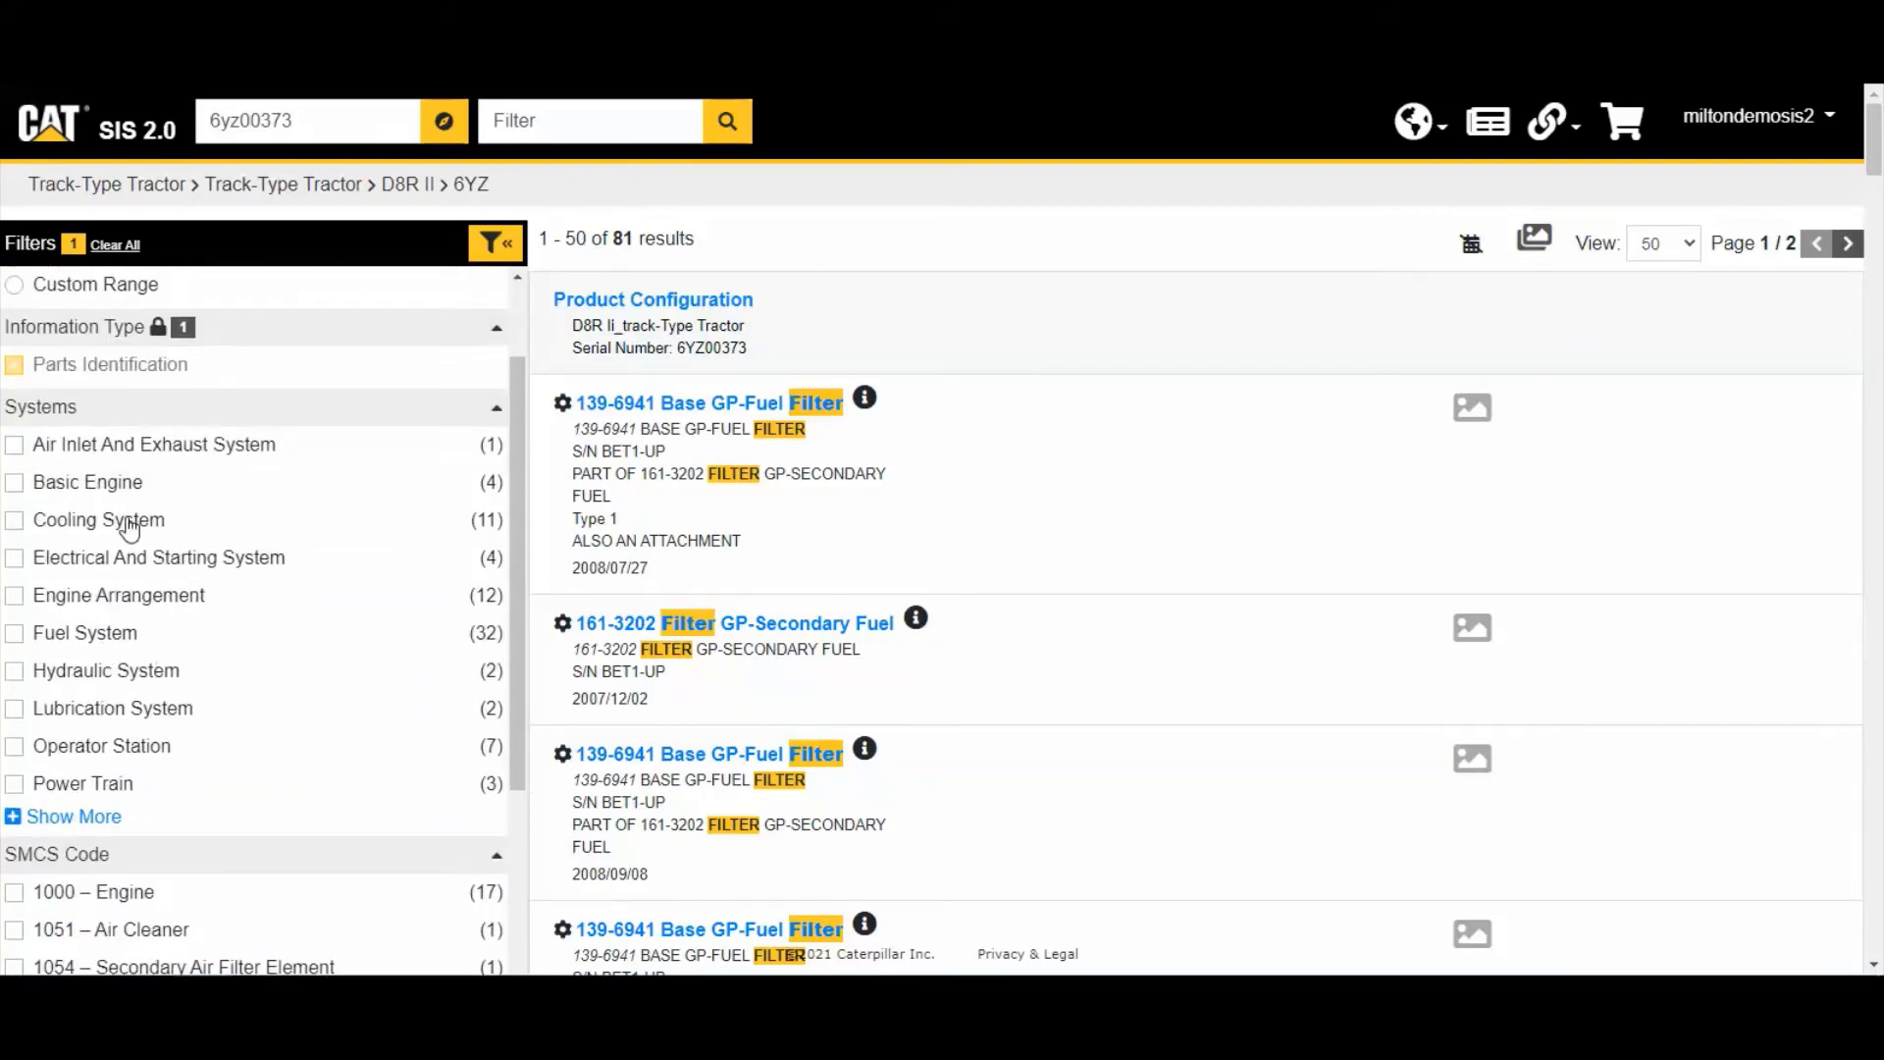
{"action": "left_click", "coordinate": [131, 451]}
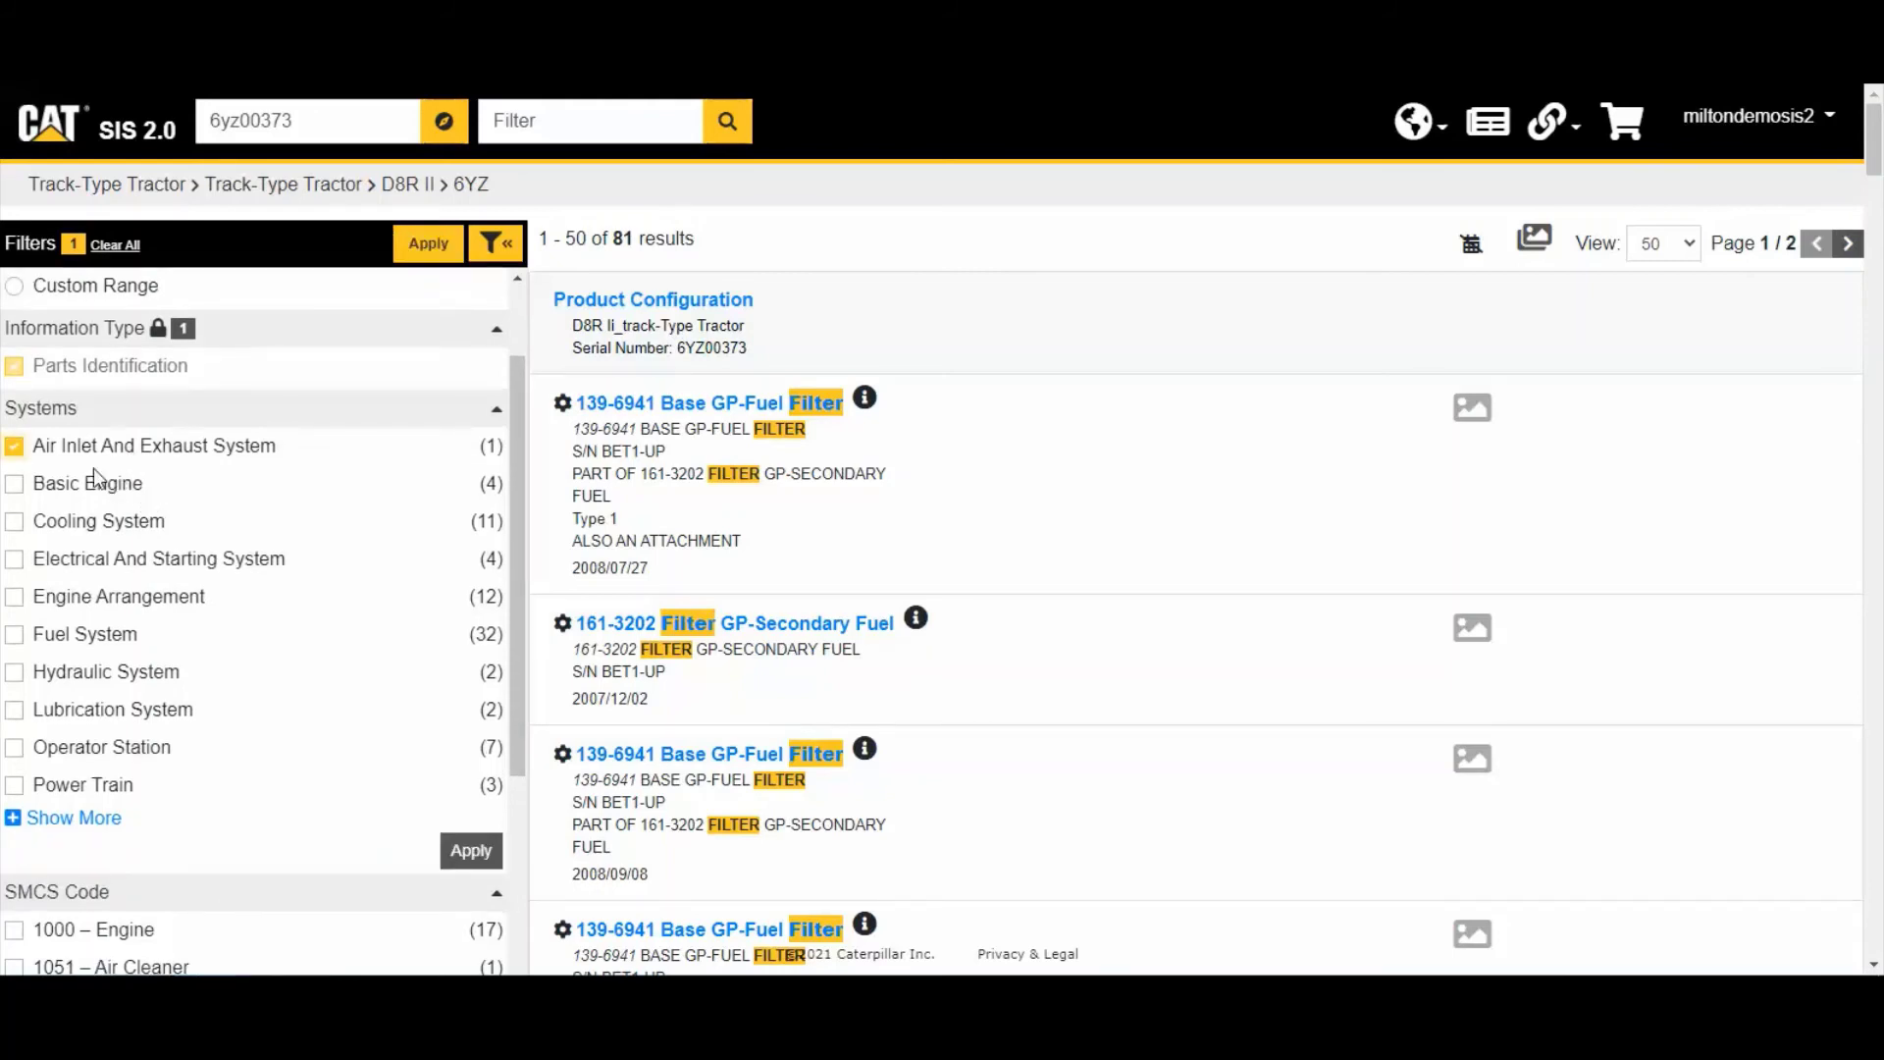
{"action": "left_click", "coordinate": [429, 243]}
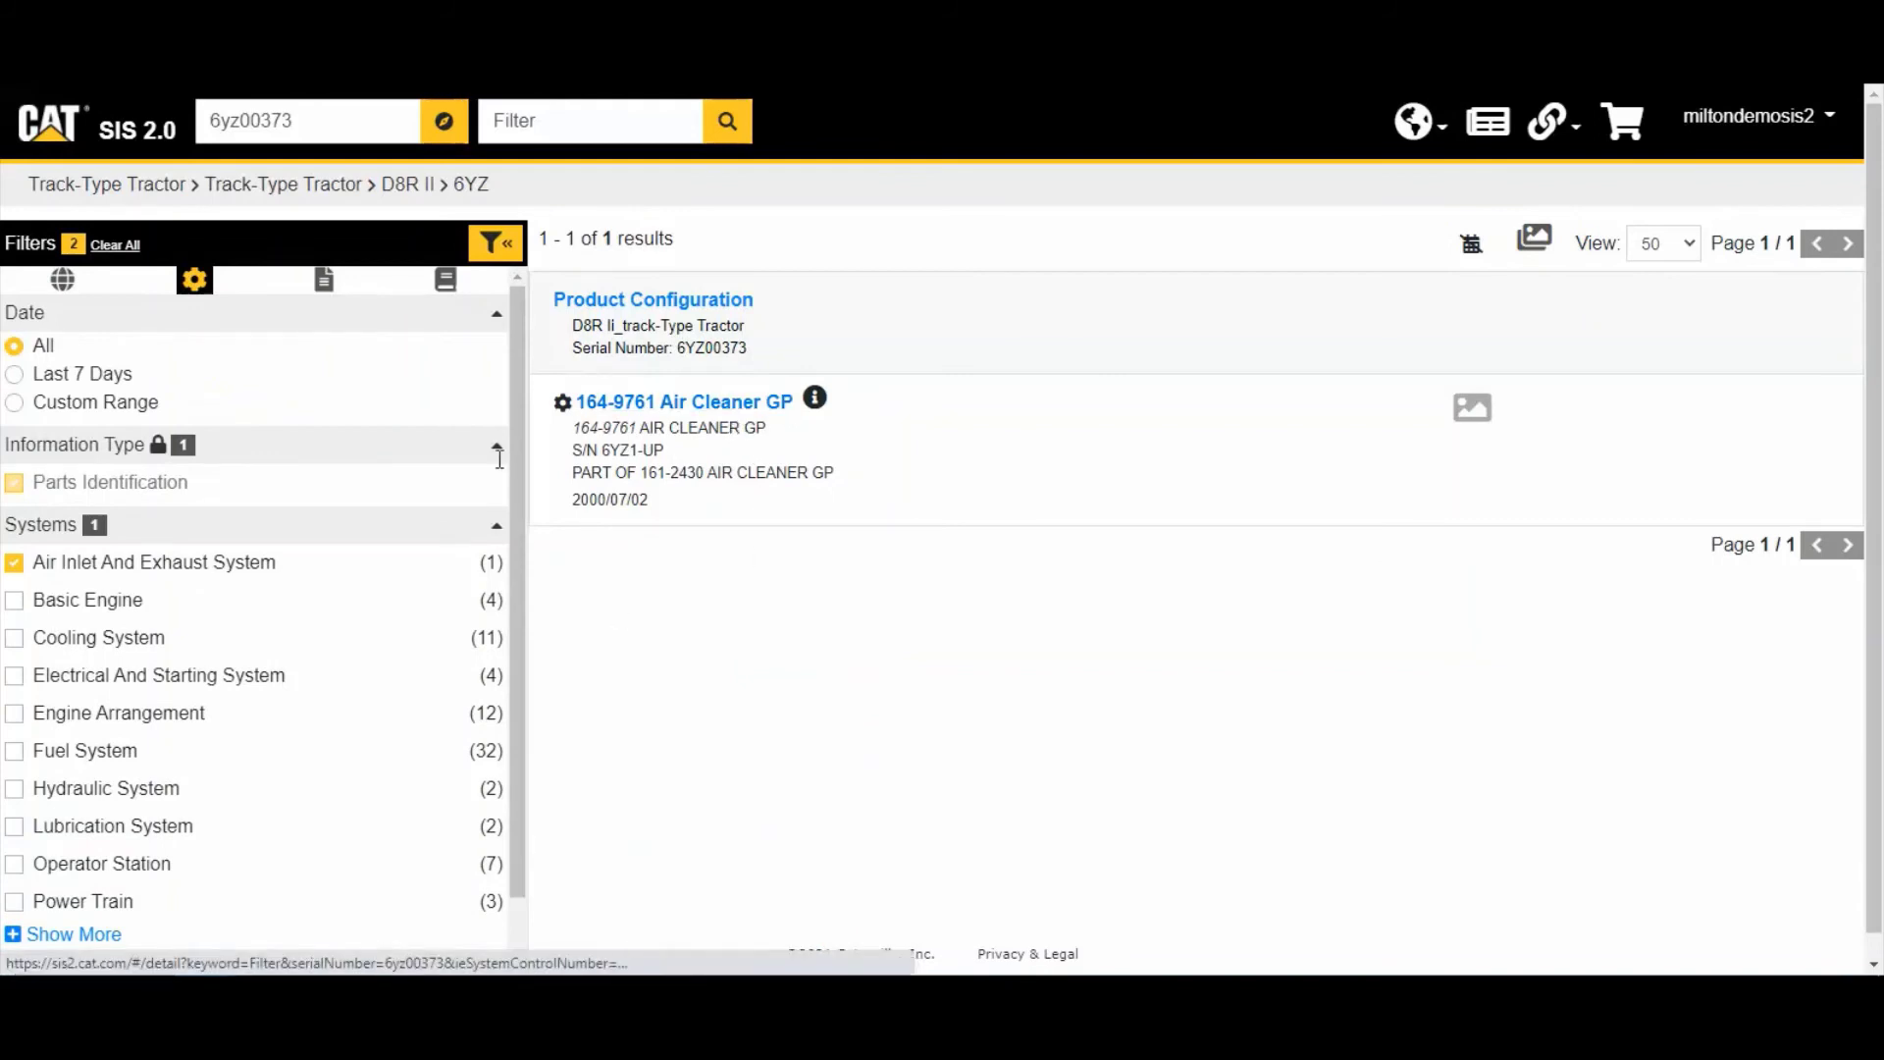
Step: Remove the Air Inlet And Exhaust System filter from the results and look through the SMCS code filters
{"action": "scroll", "coordinate": [245, 513], "scroll_direction": "down", "scroll_amount": 2}
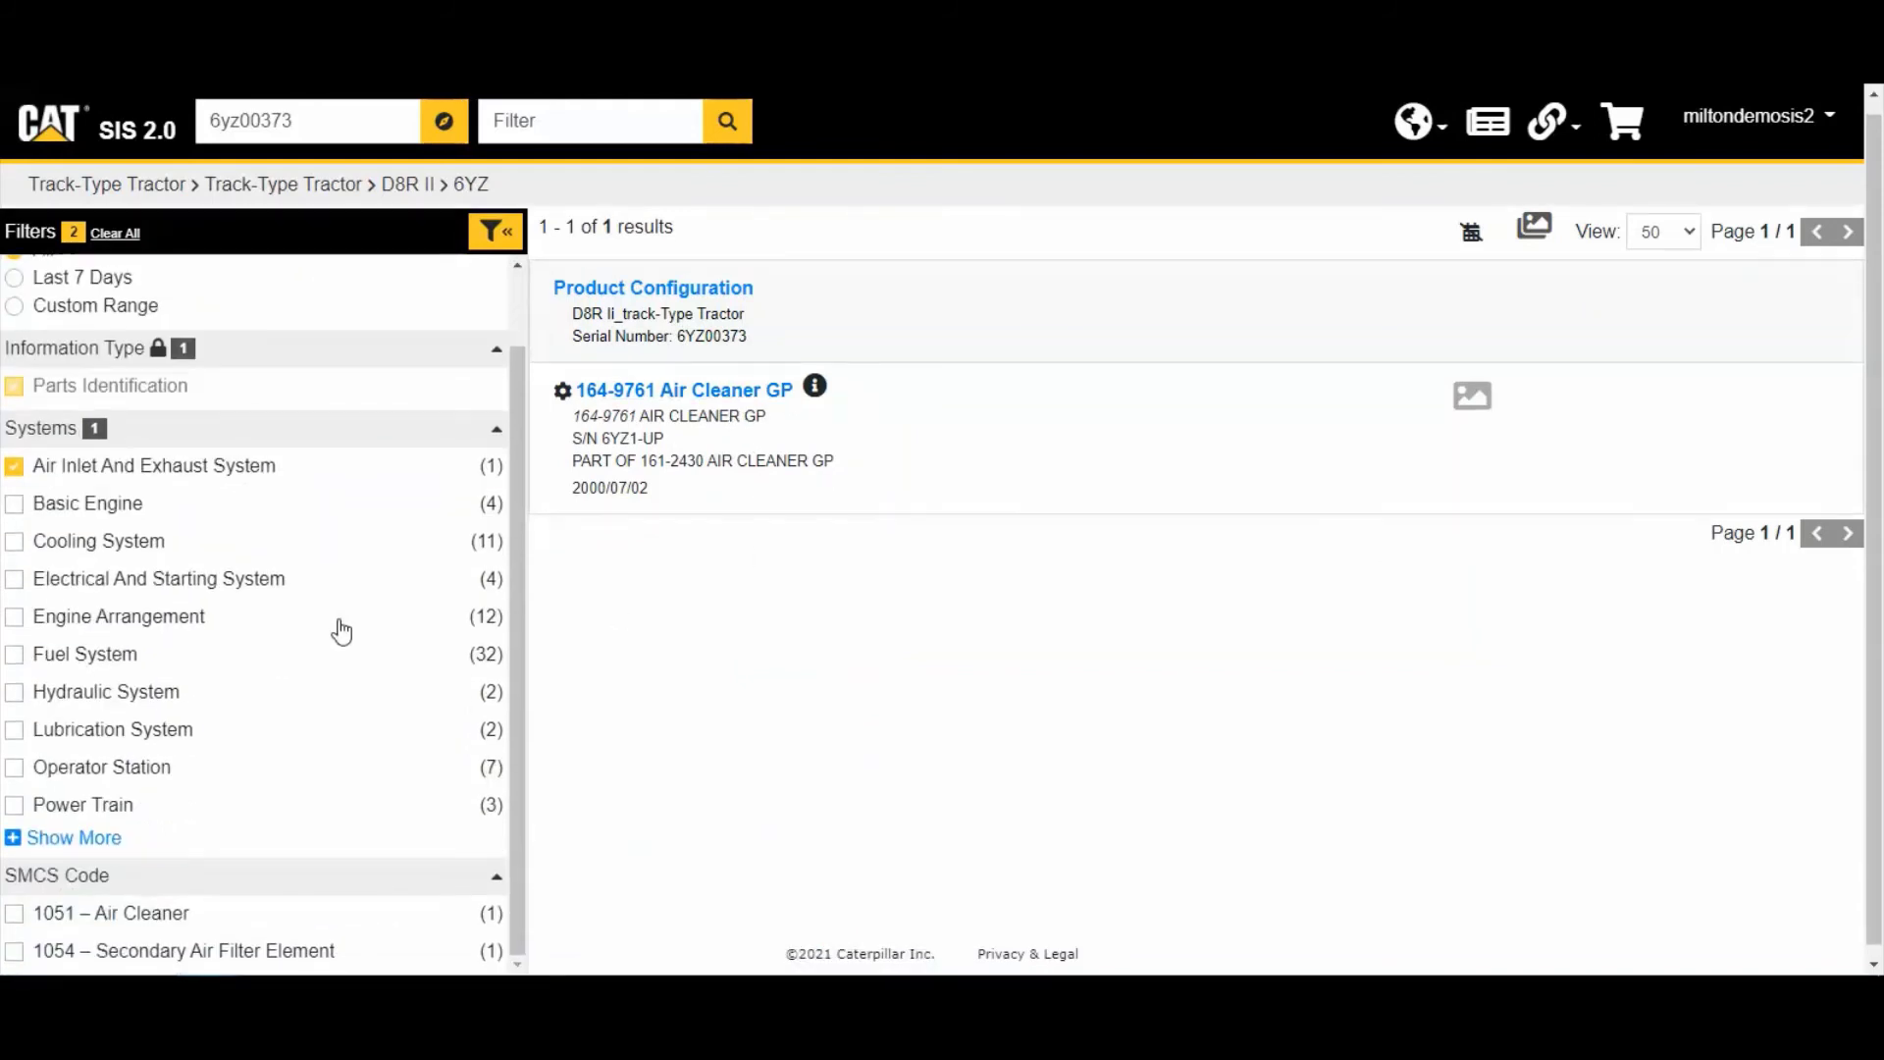
{"action": "scroll", "coordinate": [471, 693], "scroll_direction": "down", "scroll_amount": 1}
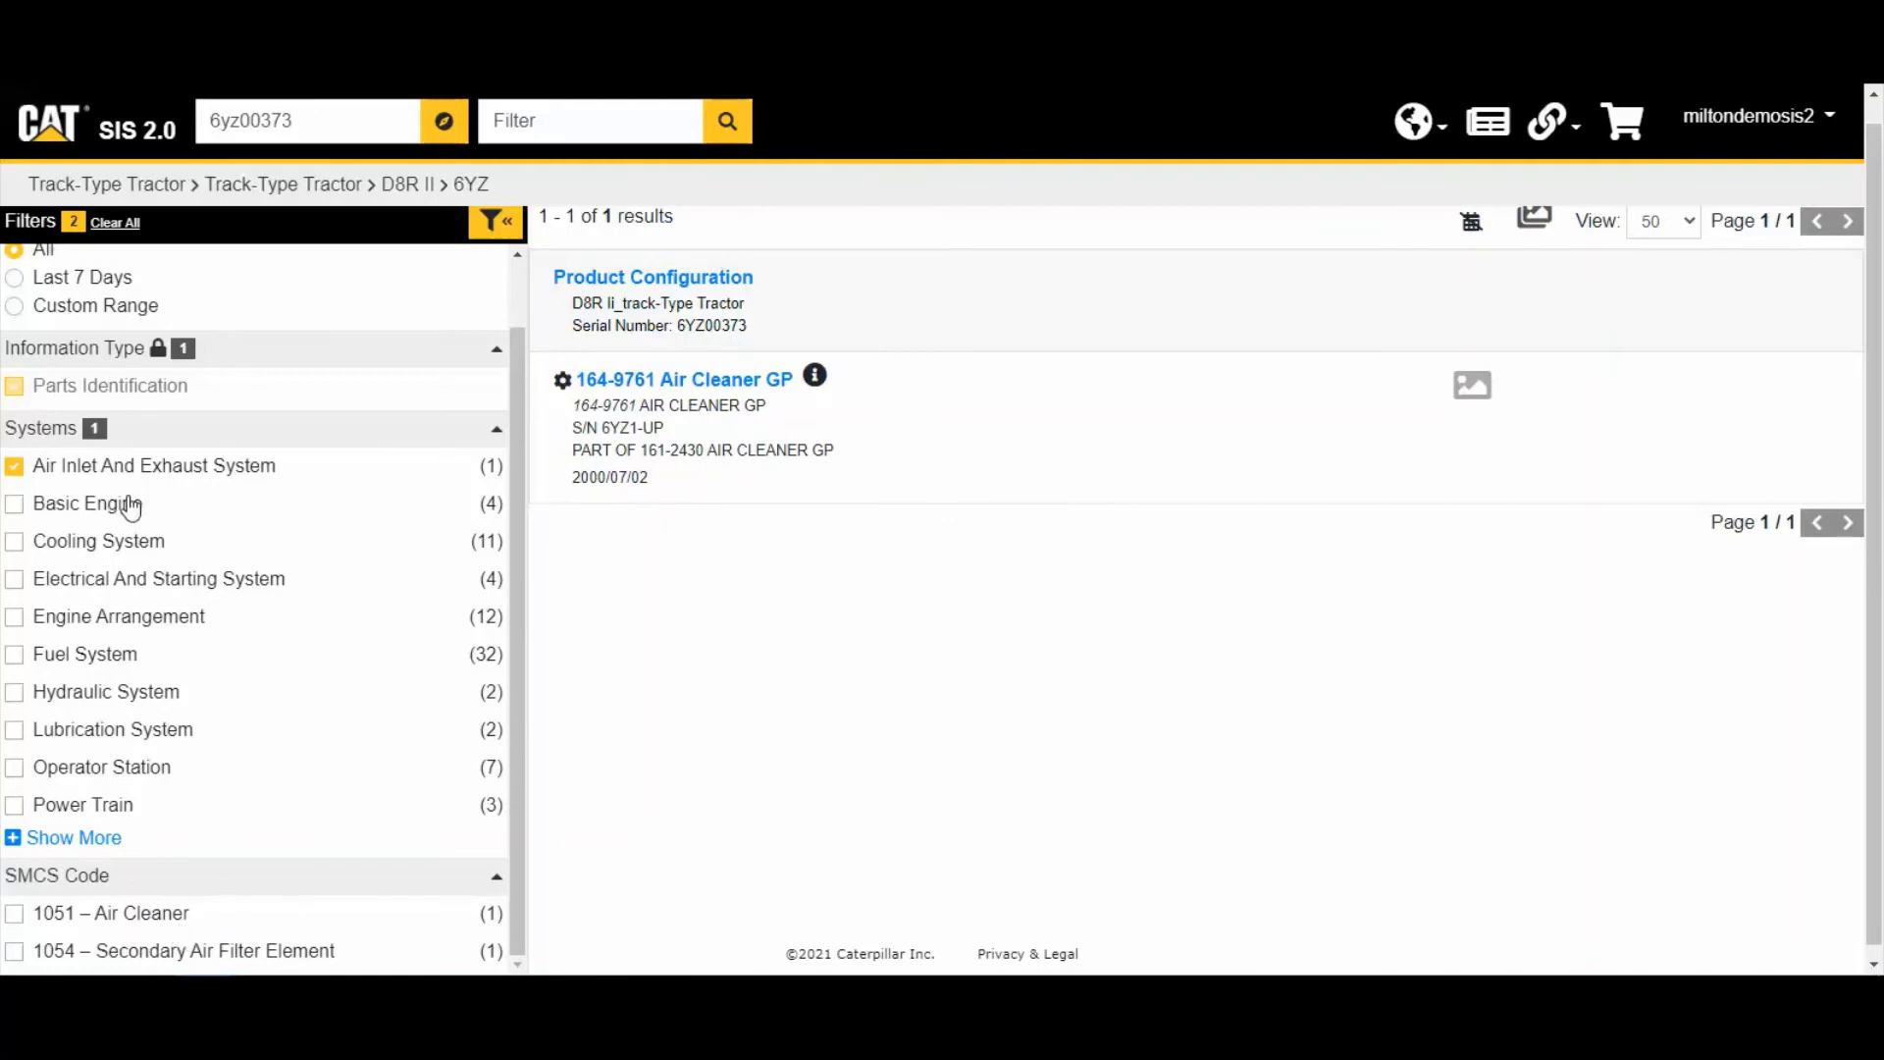
{"action": "left_click", "coordinate": [15, 467]}
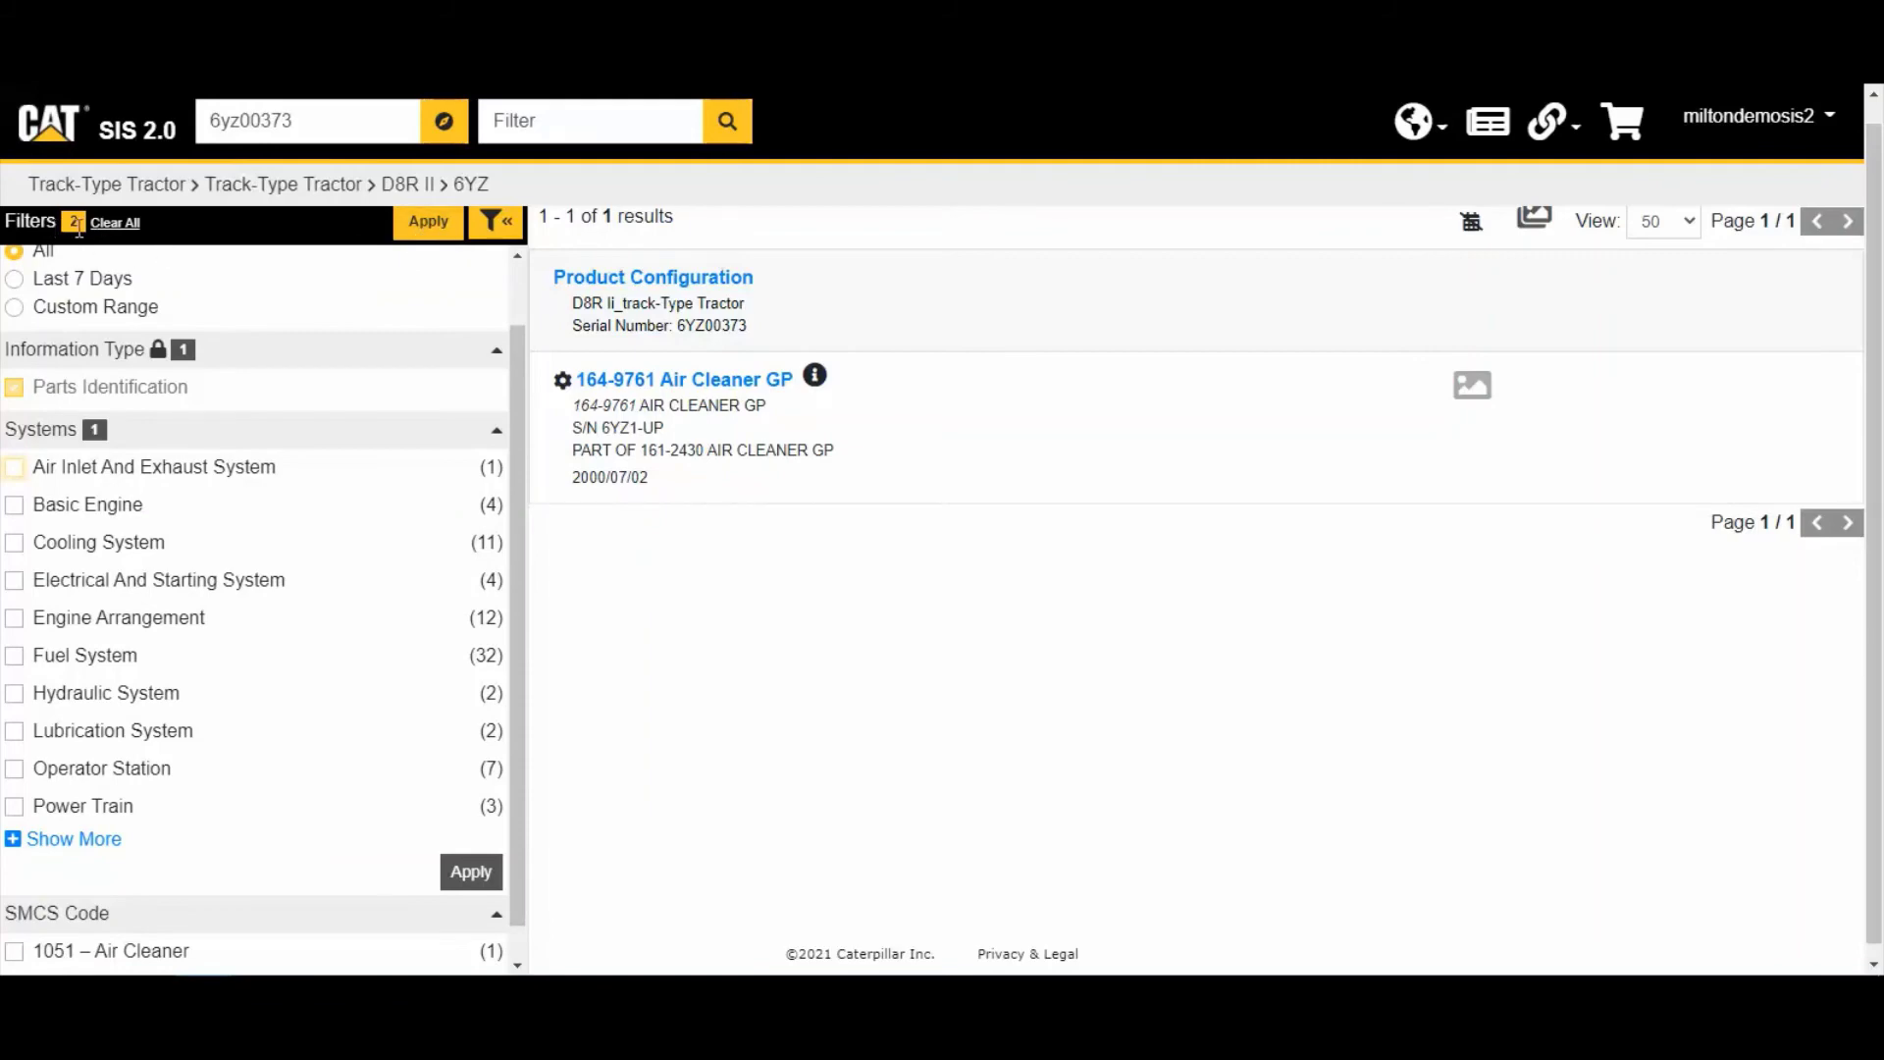
{"action": "left_click", "coordinate": [405, 232]}
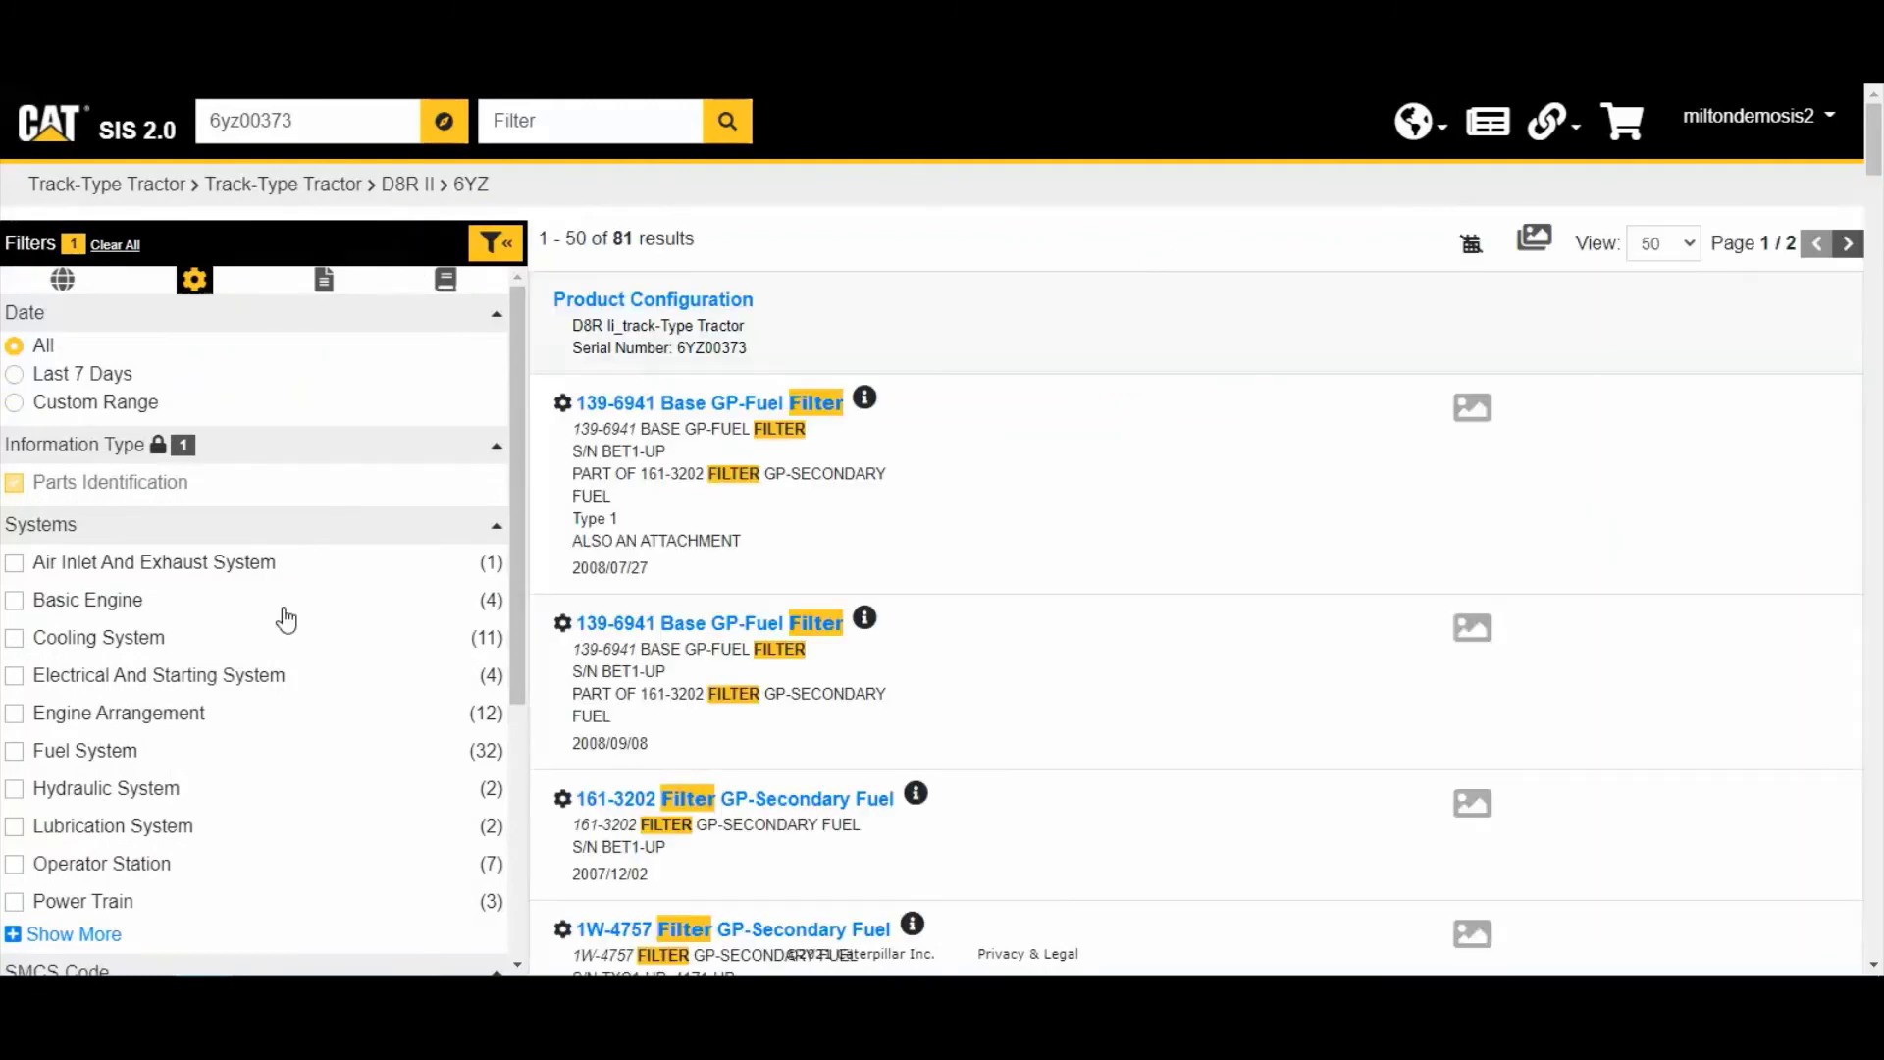
{"action": "scroll", "coordinate": [324, 583], "scroll_direction": "down", "scroll_amount": 1}
{"action": "scroll", "coordinate": [312, 512], "scroll_direction": "down", "scroll_amount": 2}
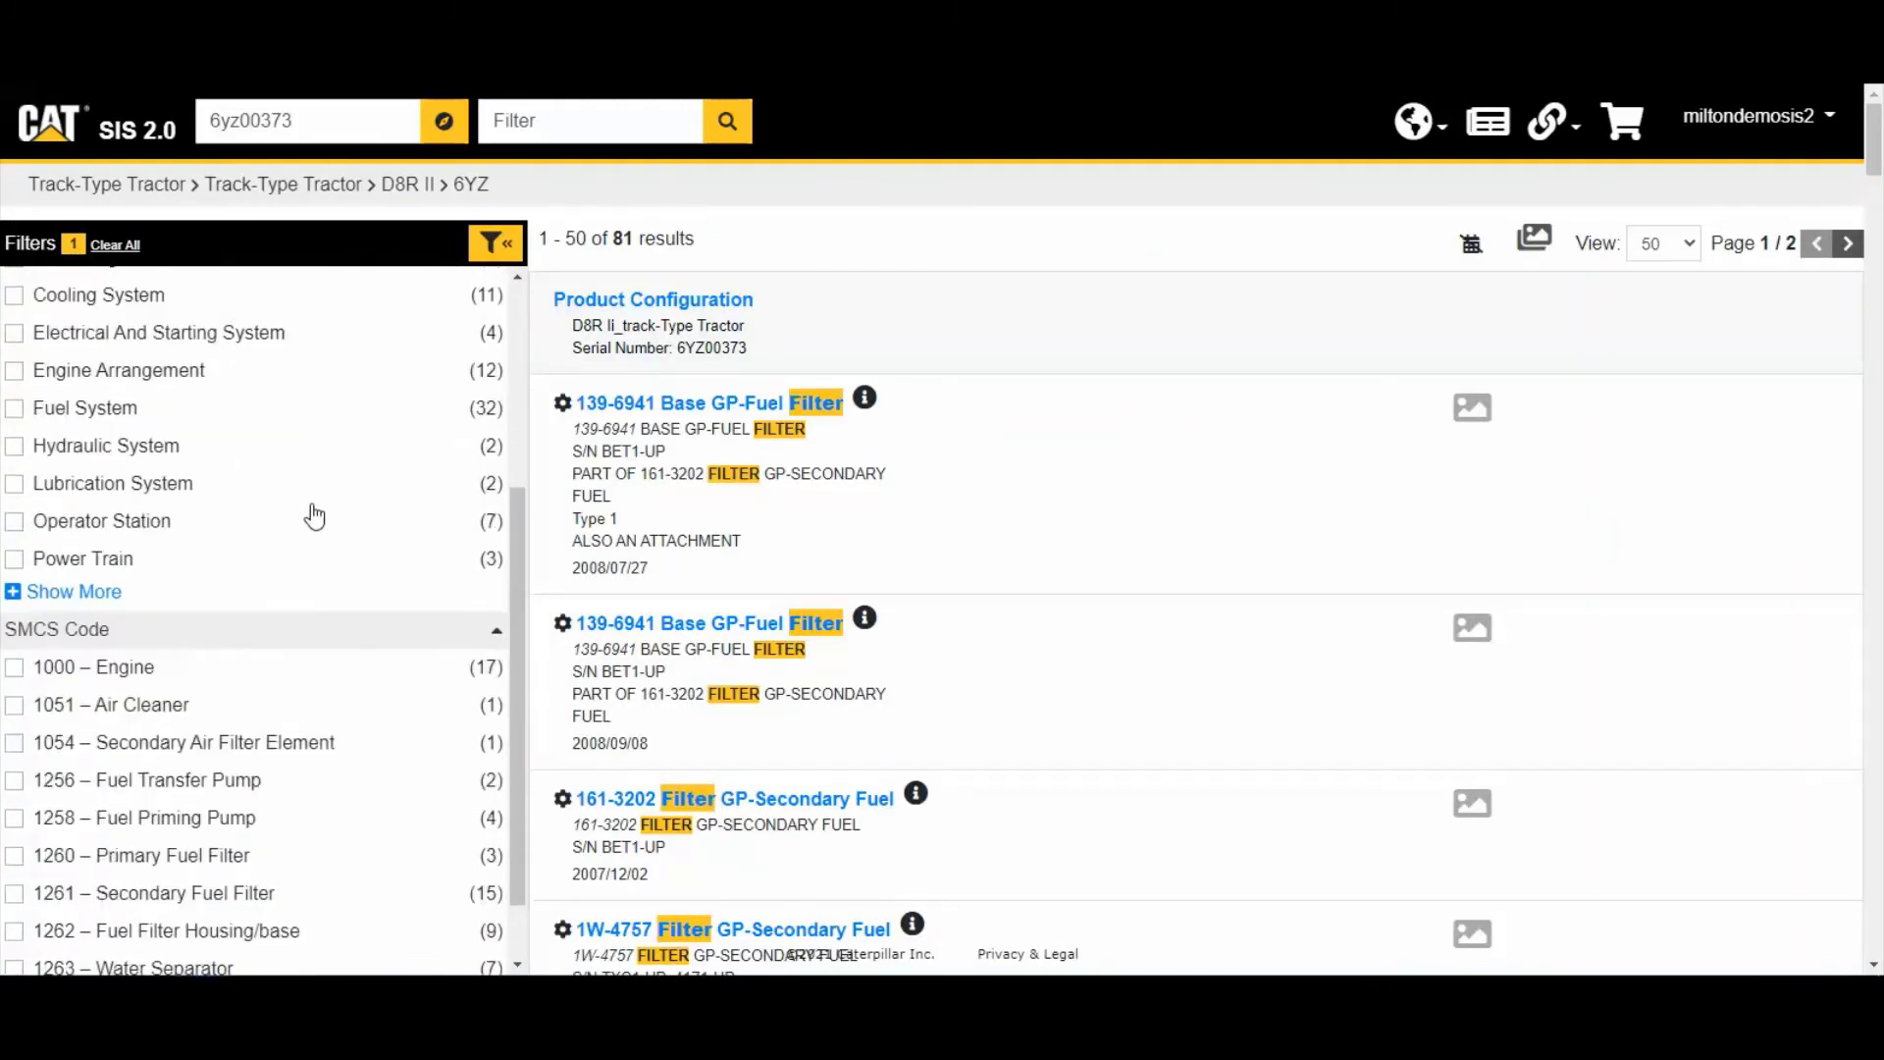
Step: Review the Systems and SMCS code filters and narrow the Filter results to SMCS code 1051 – Air Cleaner
{"action": "scroll", "coordinate": [314, 517], "scroll_direction": "down", "scroll_amount": 1}
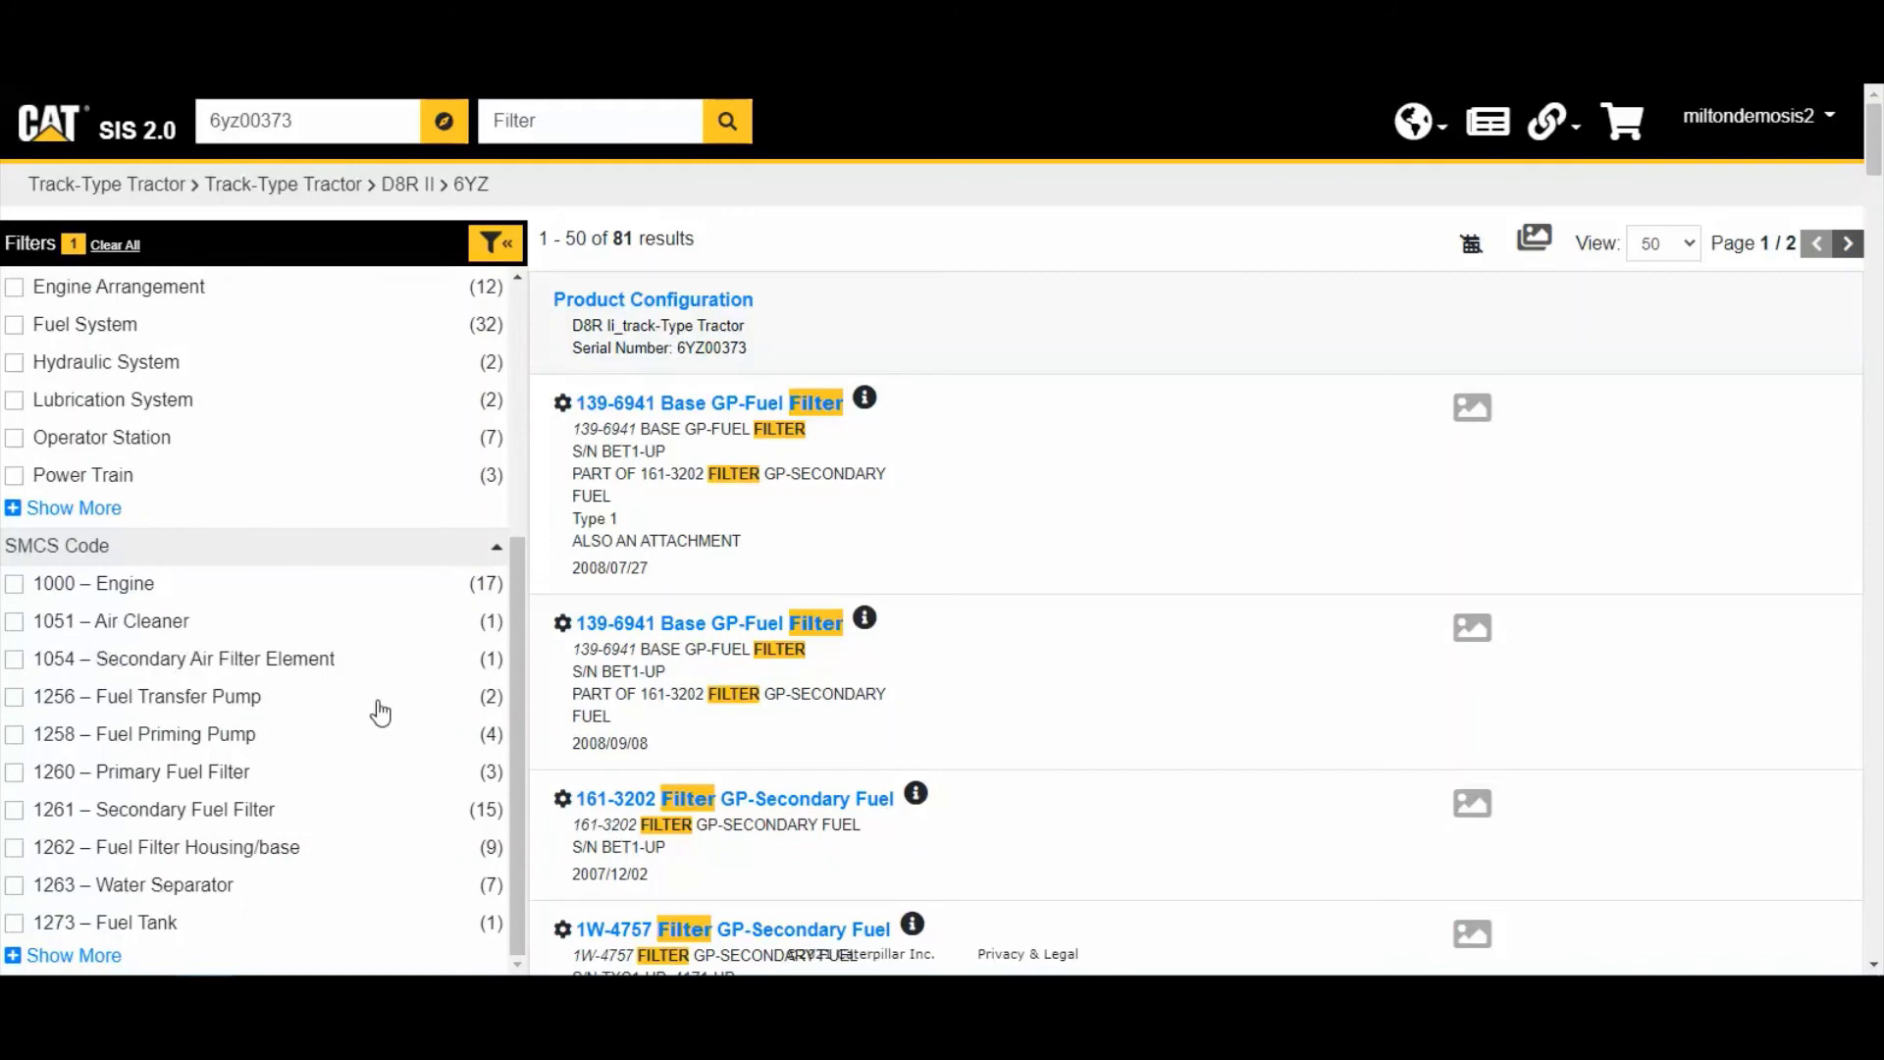
{"action": "scroll", "coordinate": [239, 780], "scroll_direction": "up", "scroll_amount": 4}
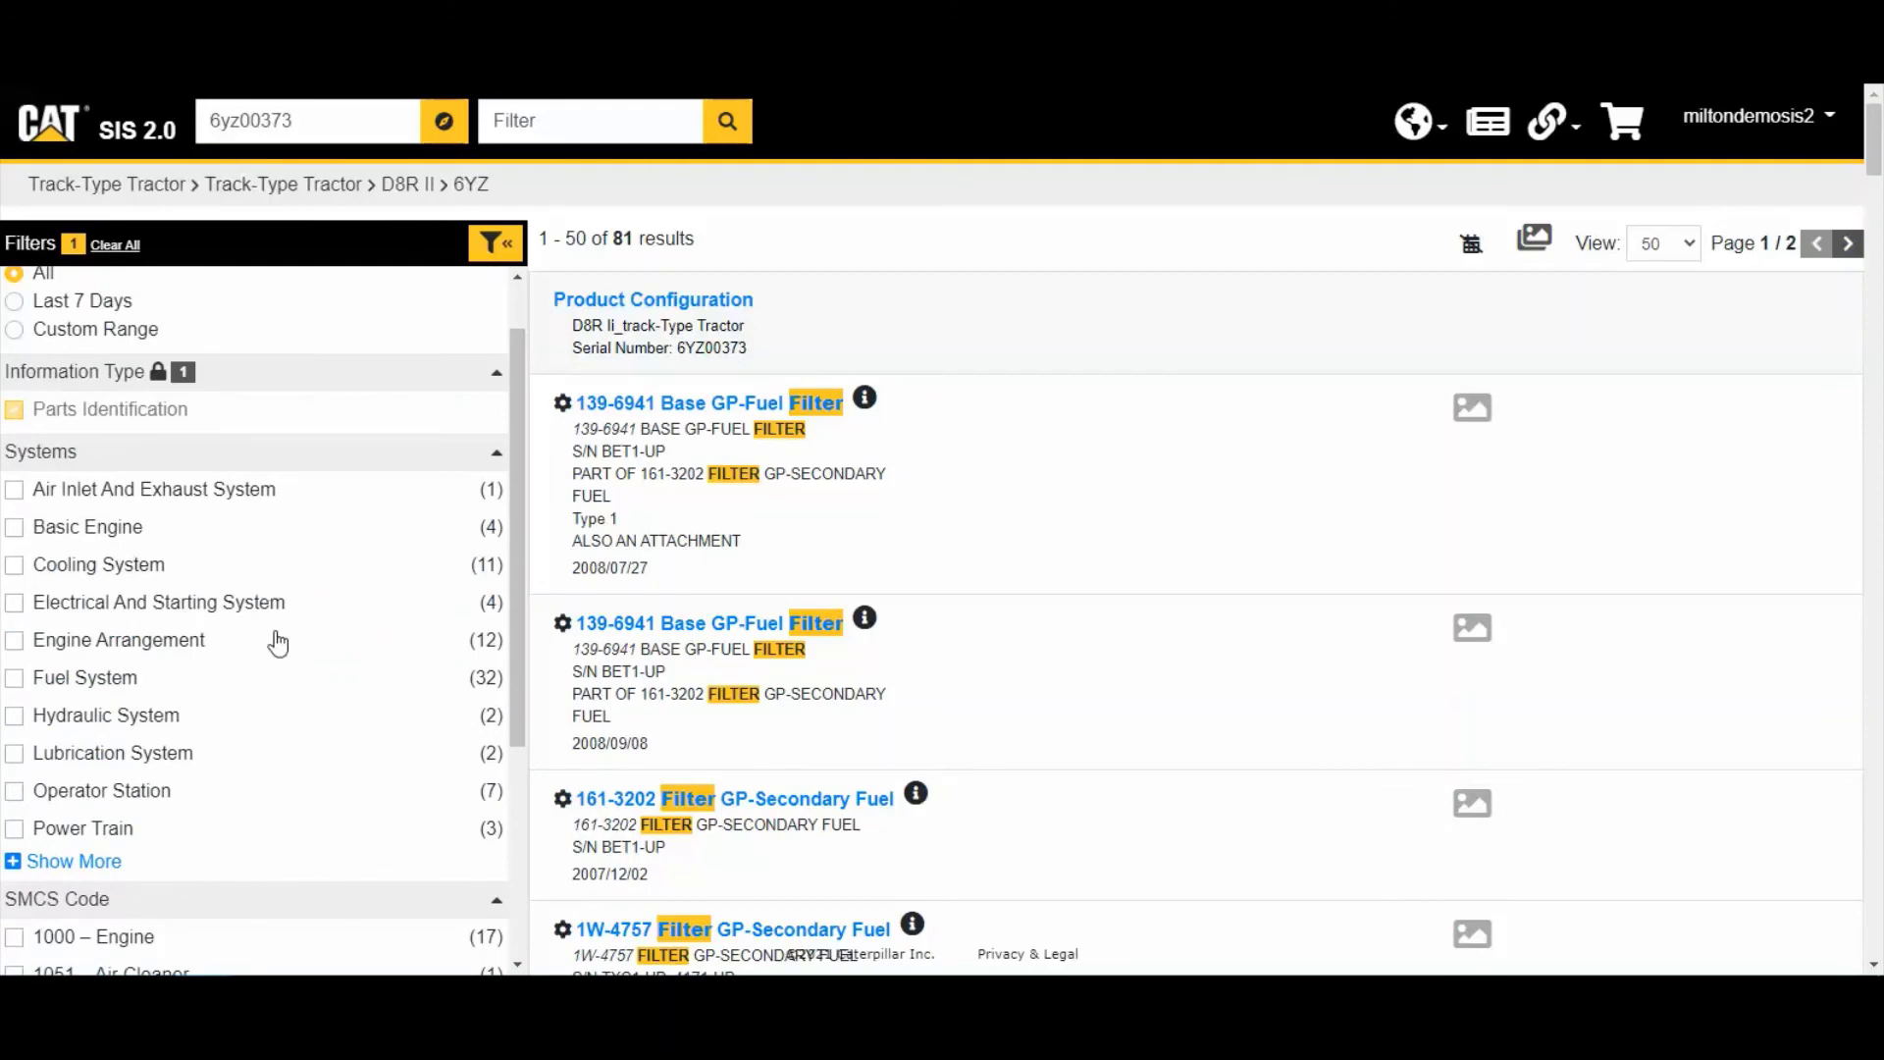
{"action": "scroll", "coordinate": [278, 643], "scroll_direction": "down", "scroll_amount": 4}
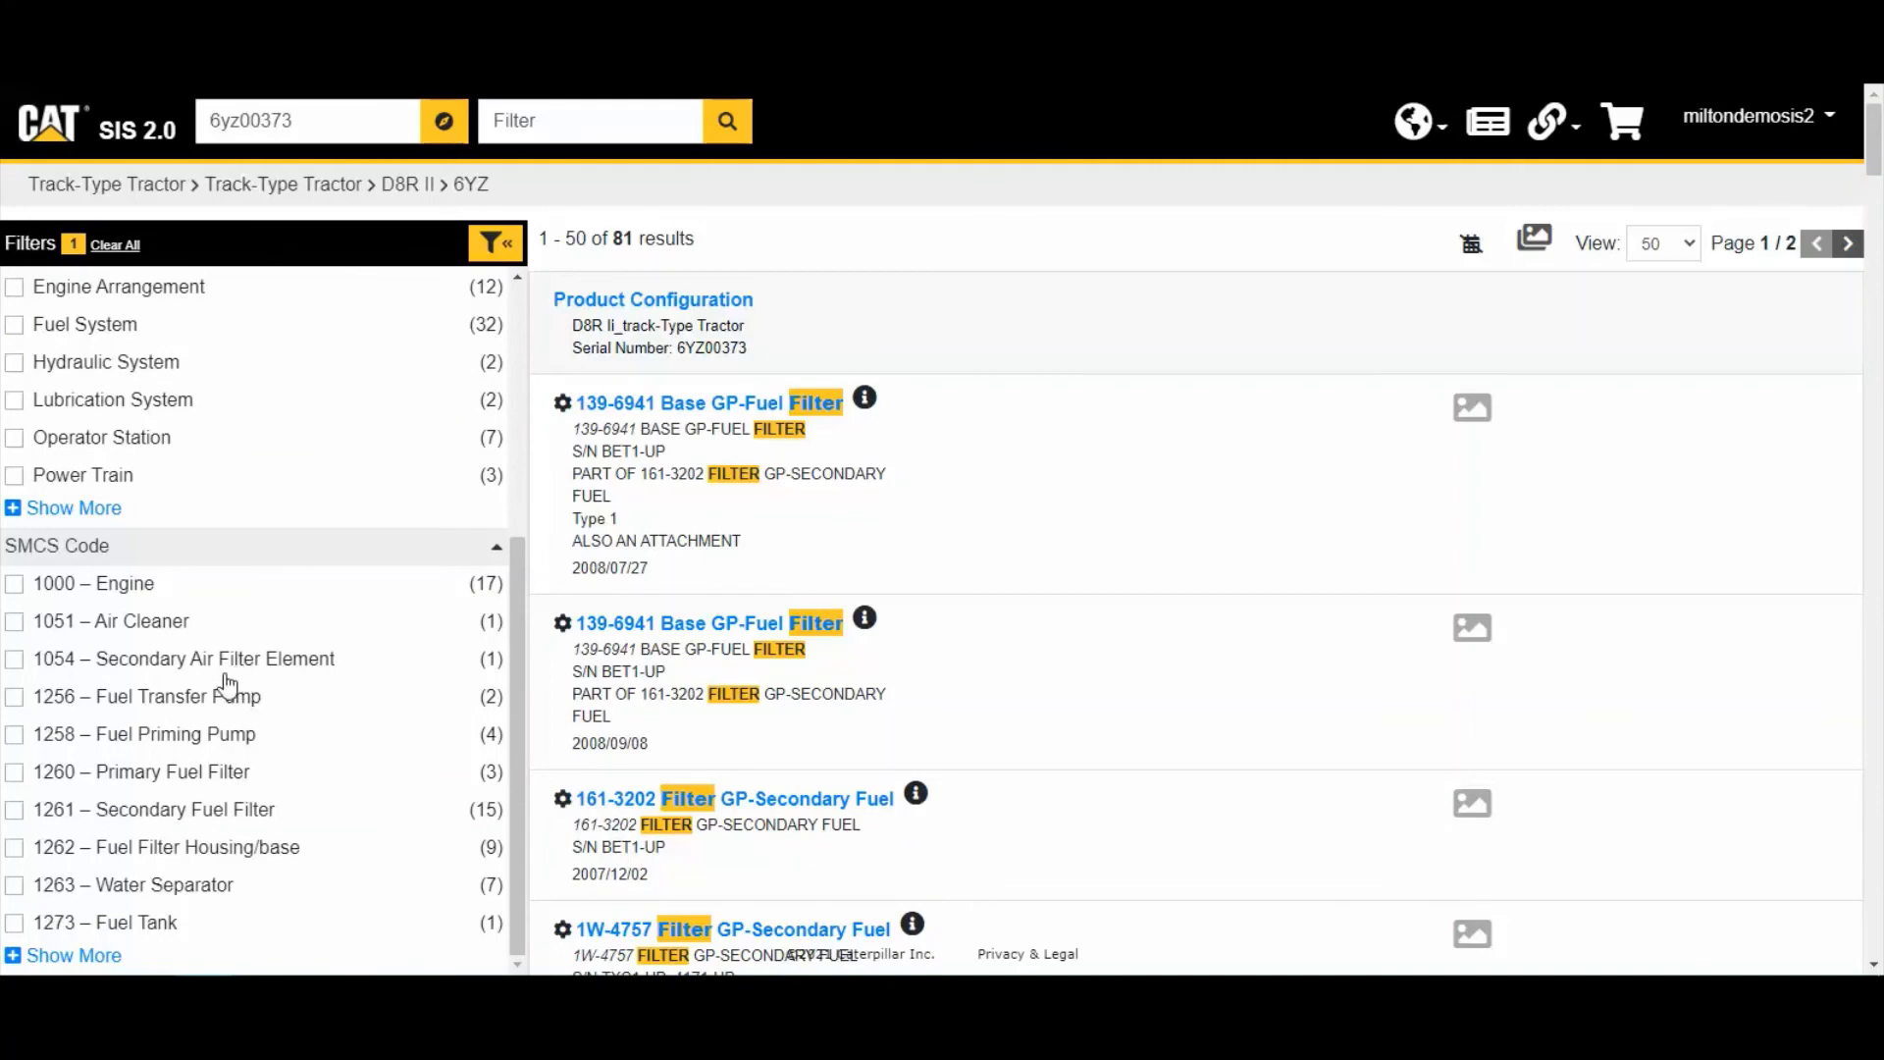
{"action": "left_click", "coordinate": [149, 624]}
{"action": "left_click", "coordinate": [424, 245]}
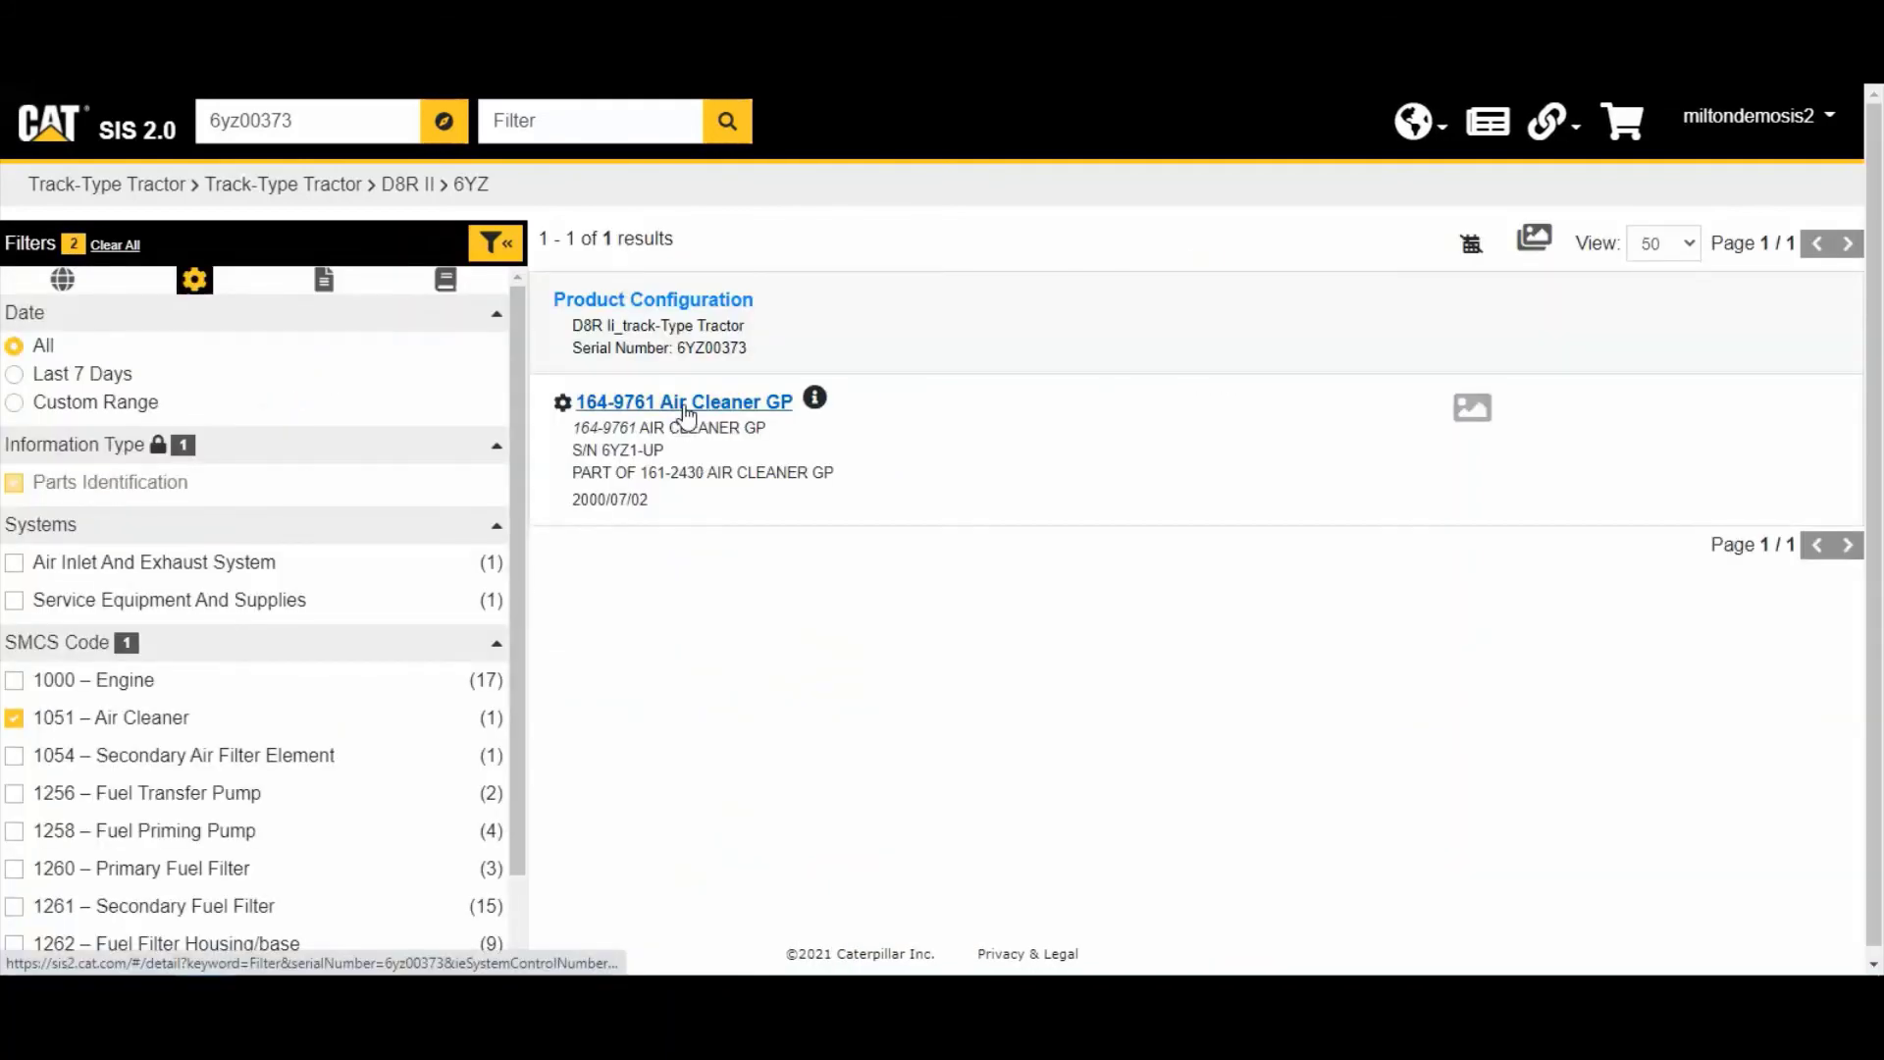
Step: Open the 164-9761 Air Cleaner GP result to view its diagram and parts list, and return to the home page
{"action": "left_click", "coordinate": [685, 415]}
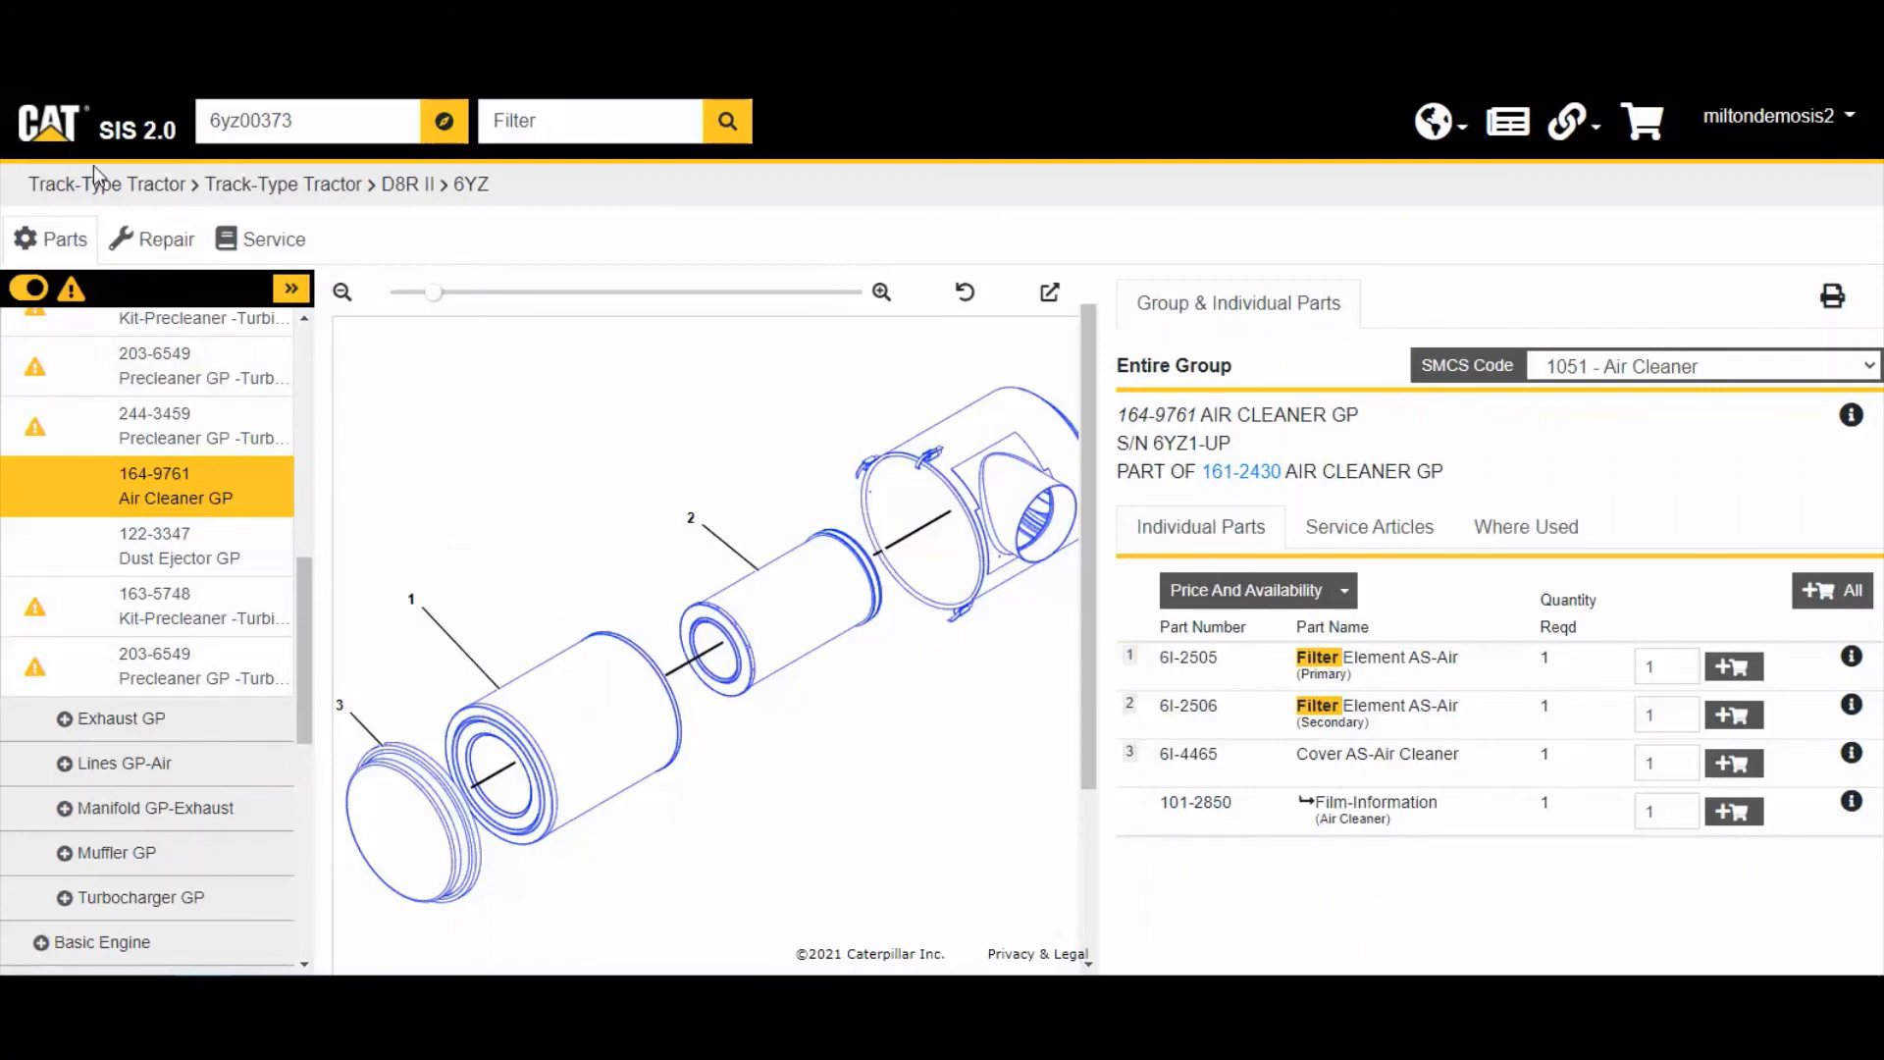
{"action": "left_click", "coordinate": [49, 125]}
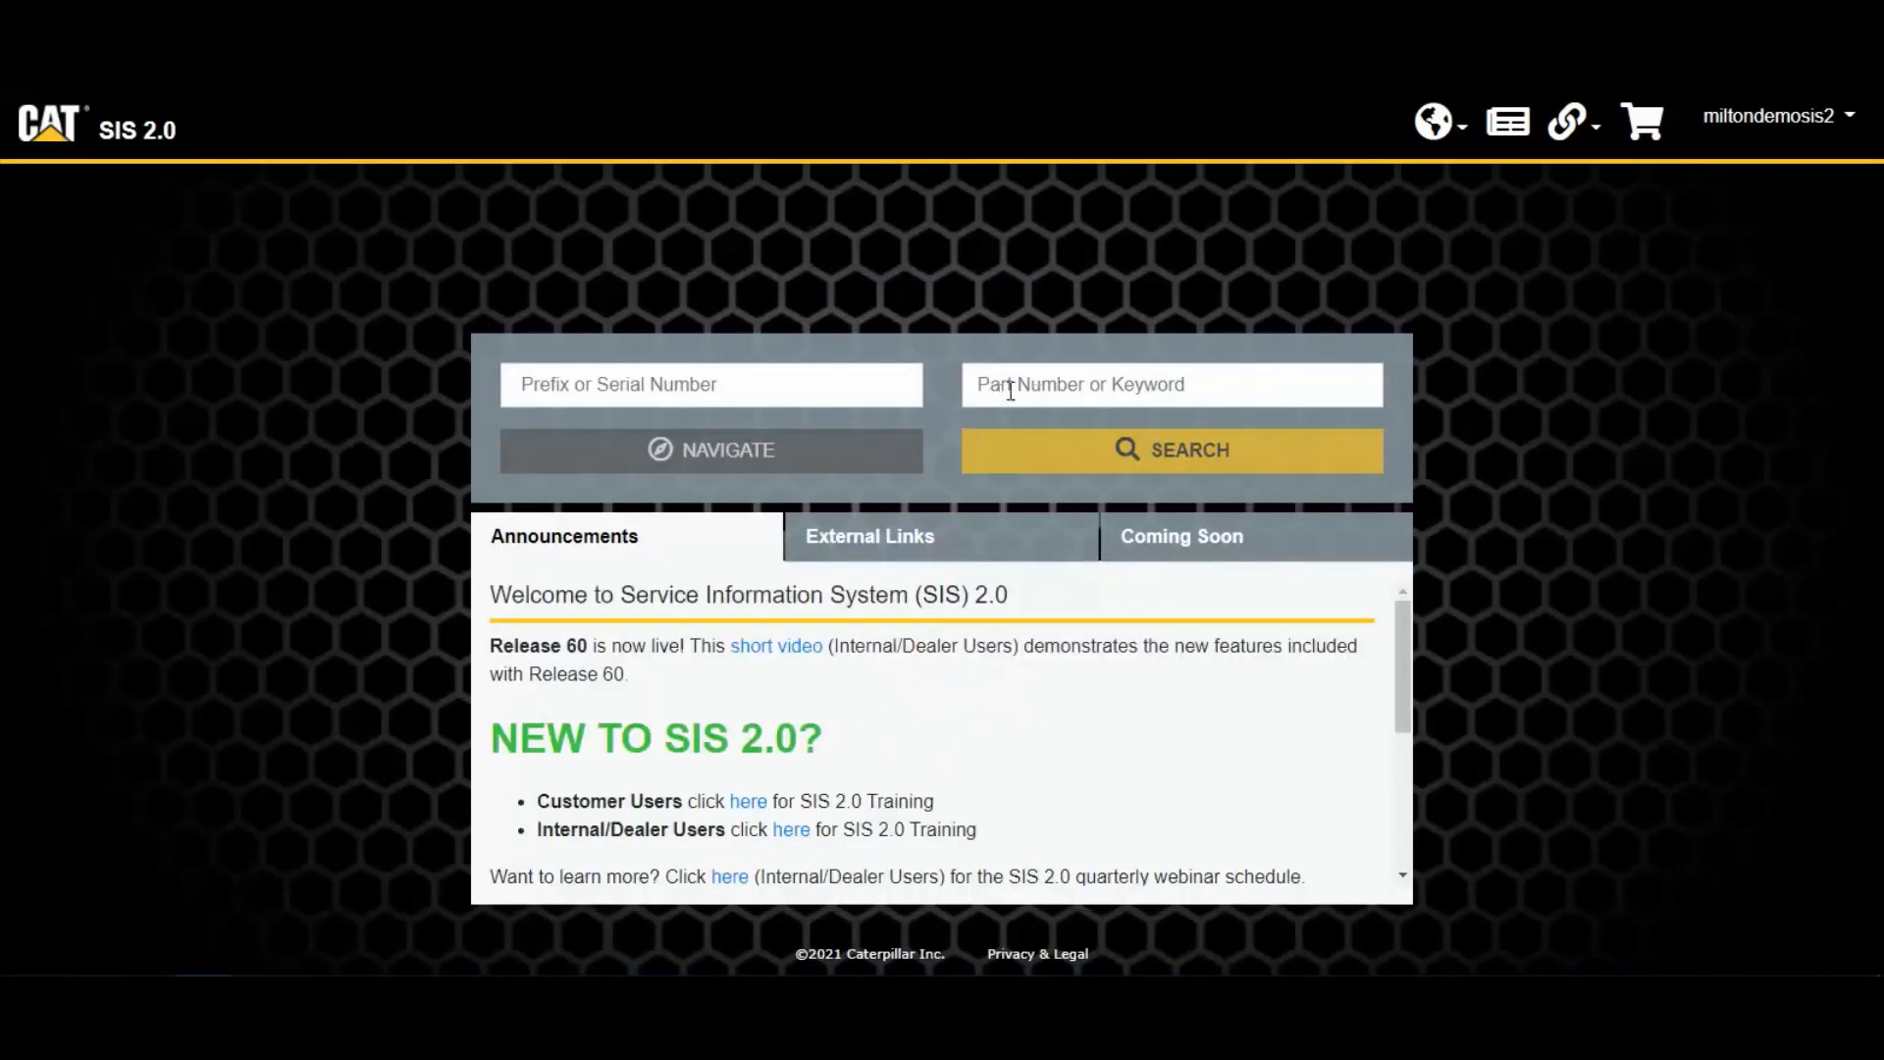